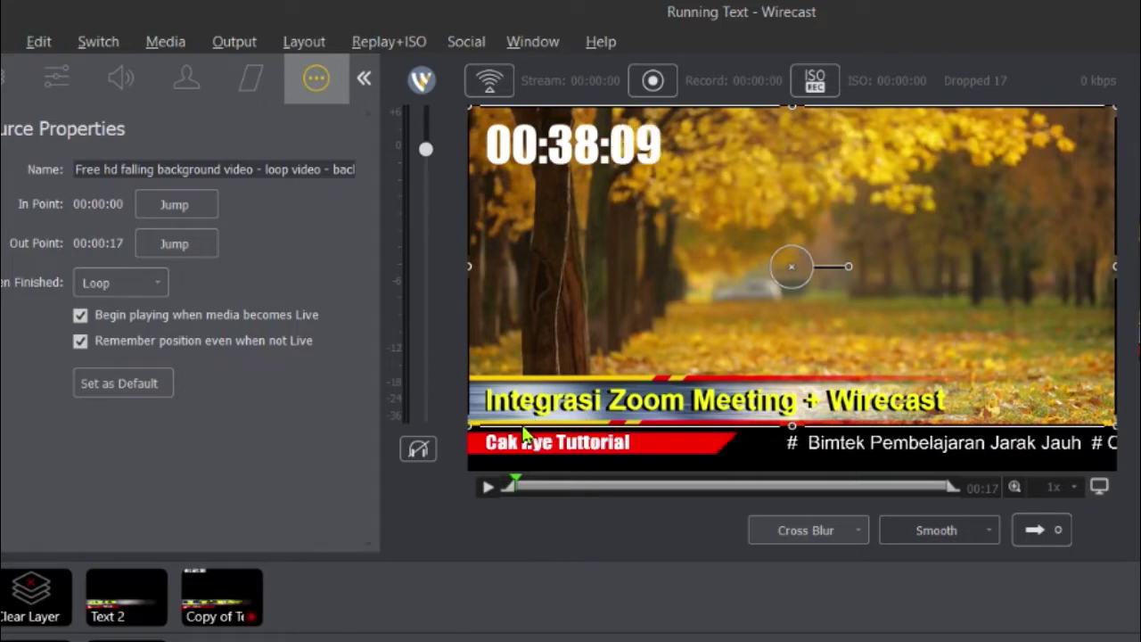
Preview the Text 2 shot in the first layer and switch the preview back to the Copy of Text 2 shot.
click(130, 599)
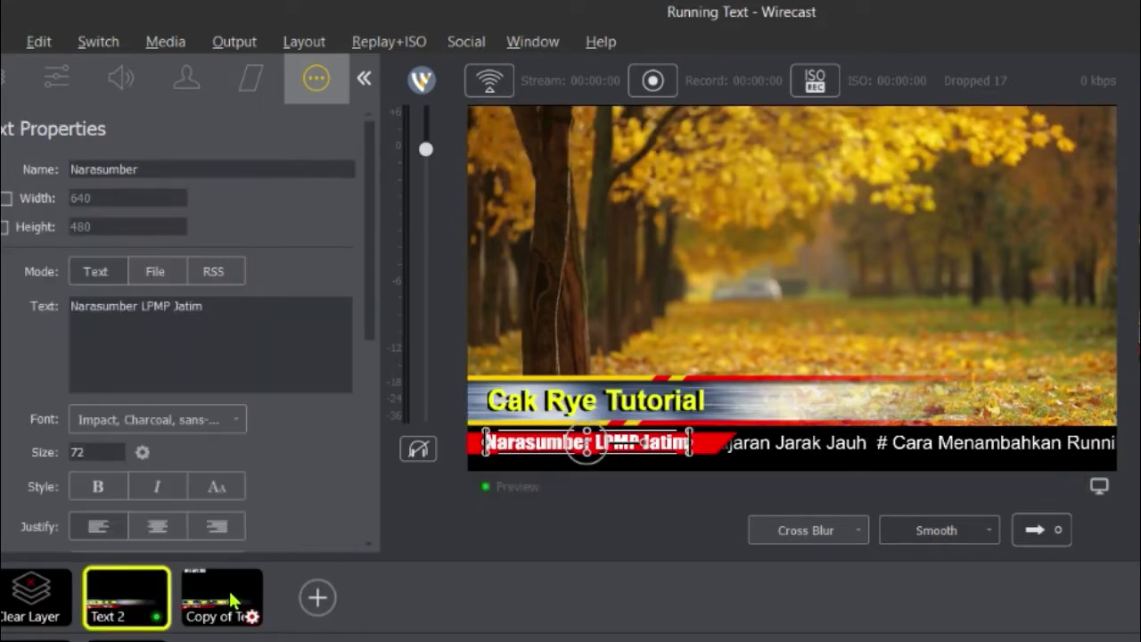
click(123, 583)
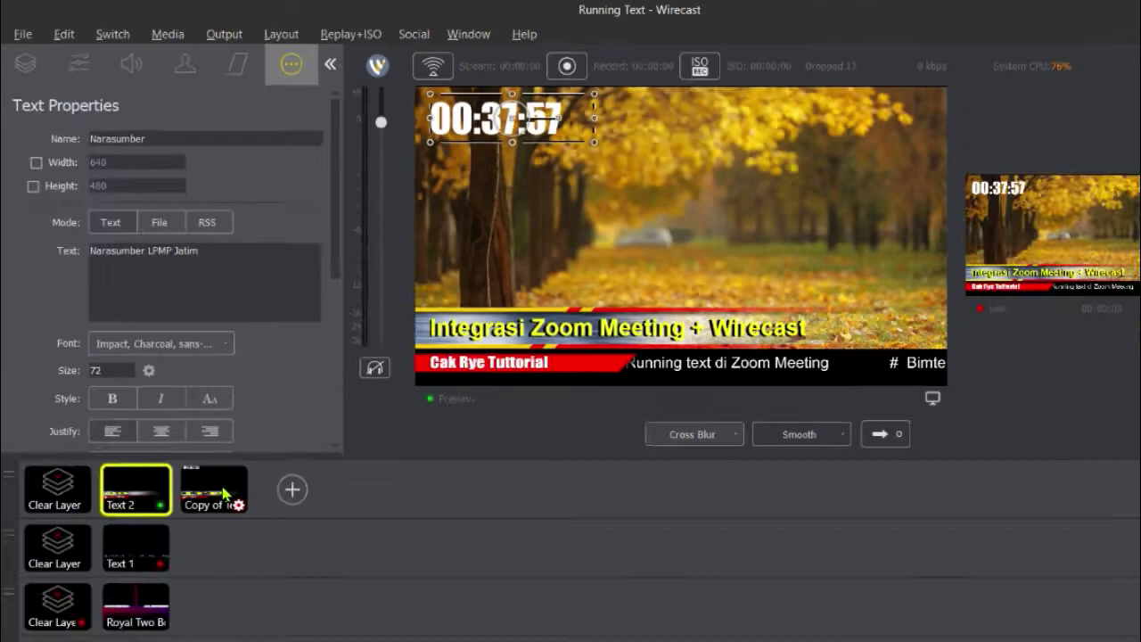
click(228, 599)
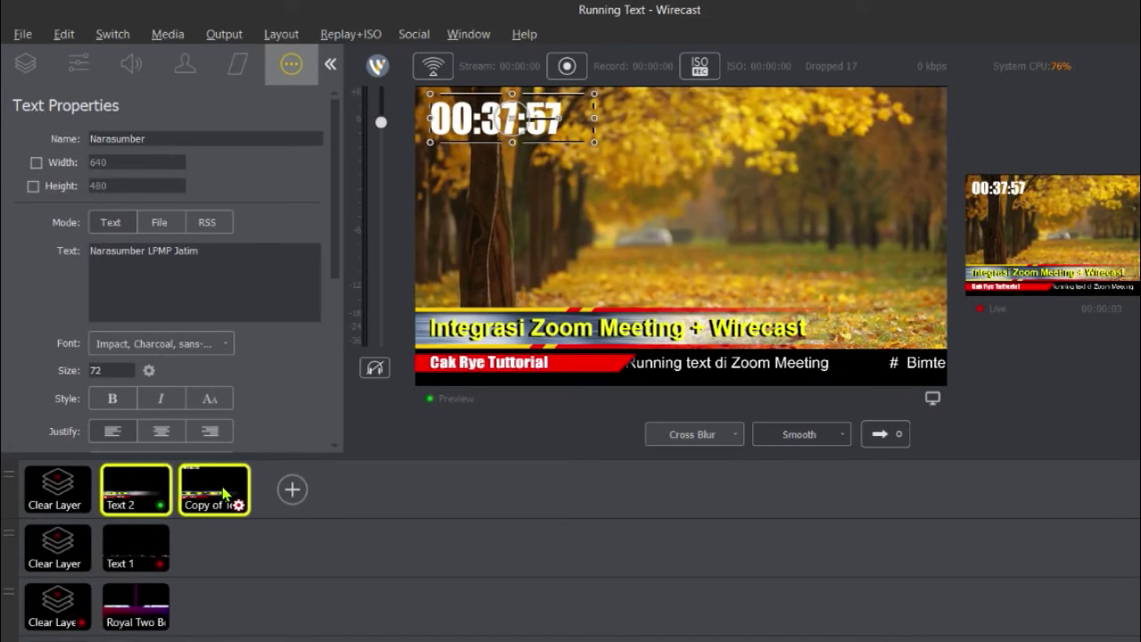
Clear the second layer in the preview and add a New Text overlay to Master Layer 2.
click(65, 550)
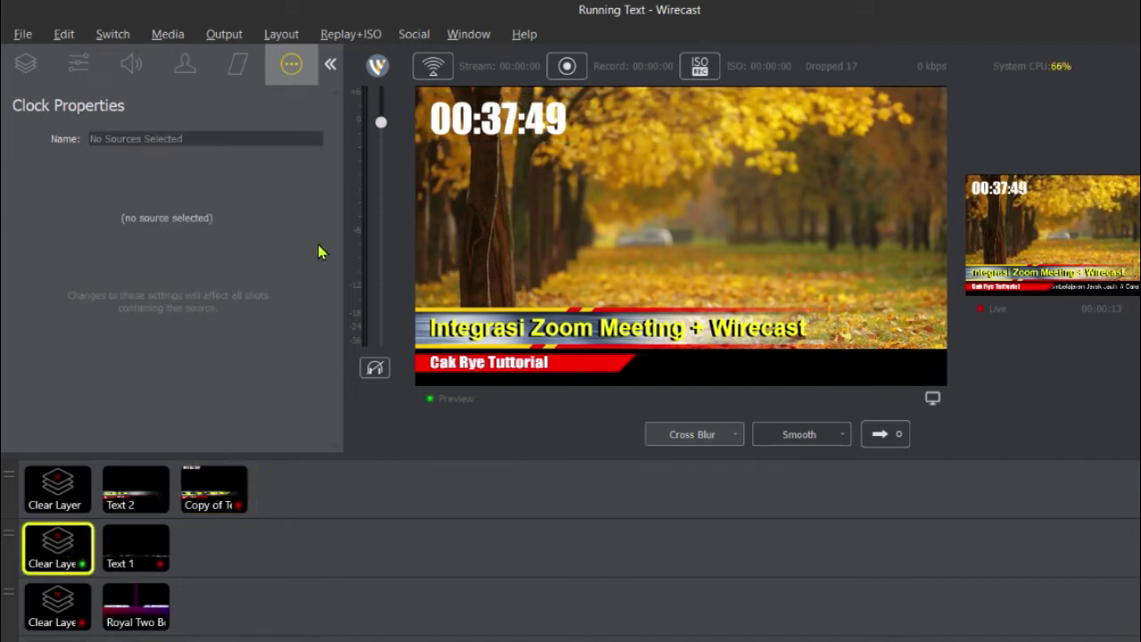
click(330, 67)
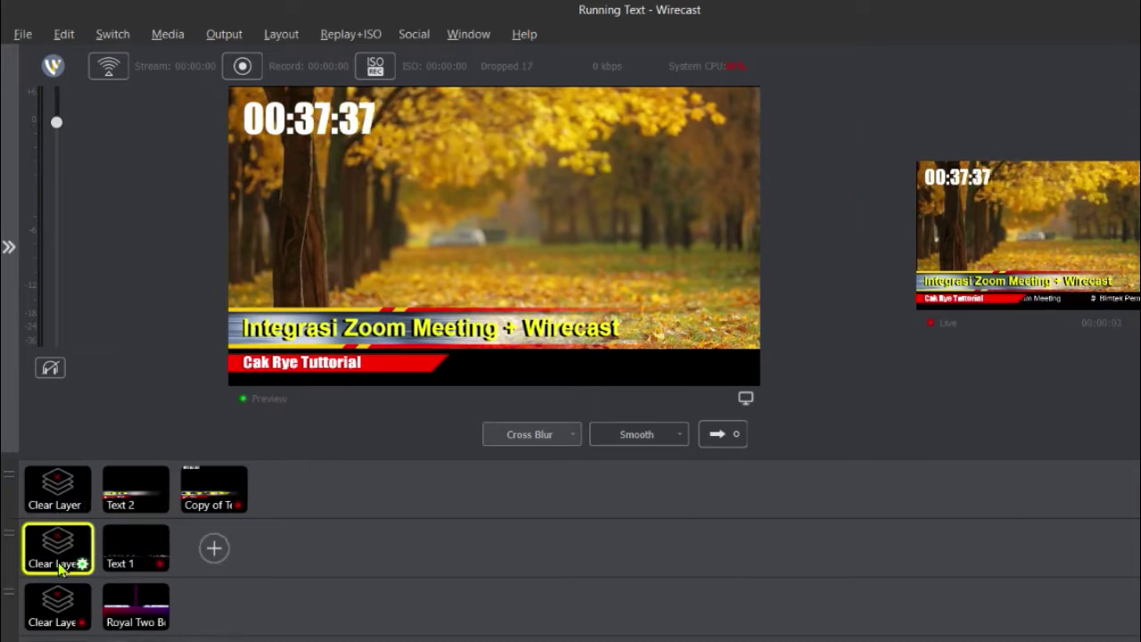
mouse_move(214, 549)
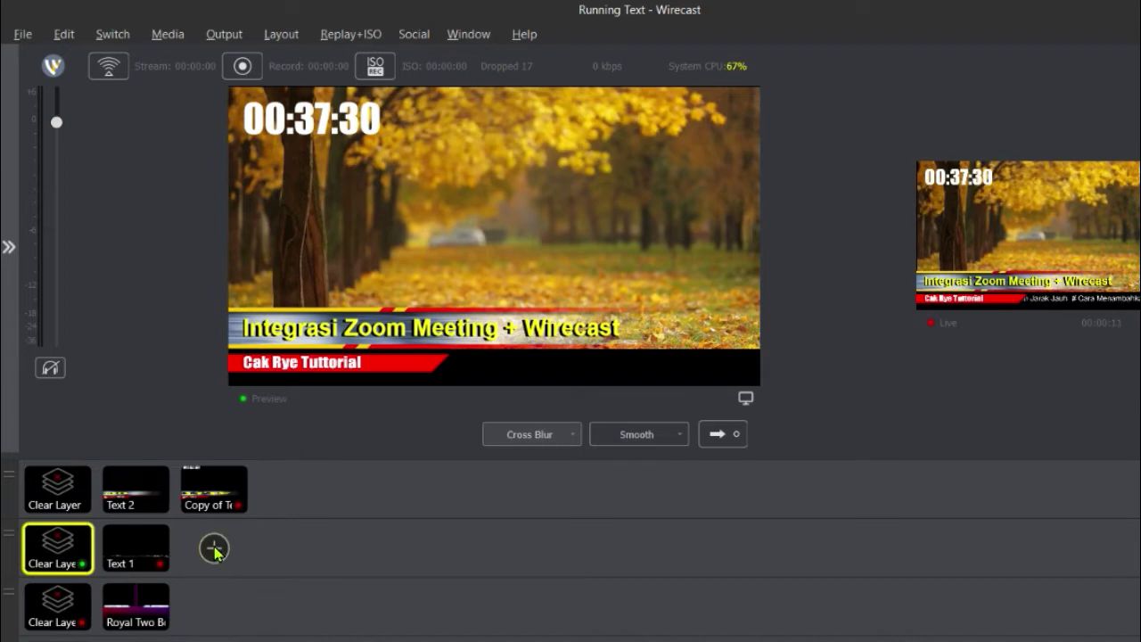
click(214, 549)
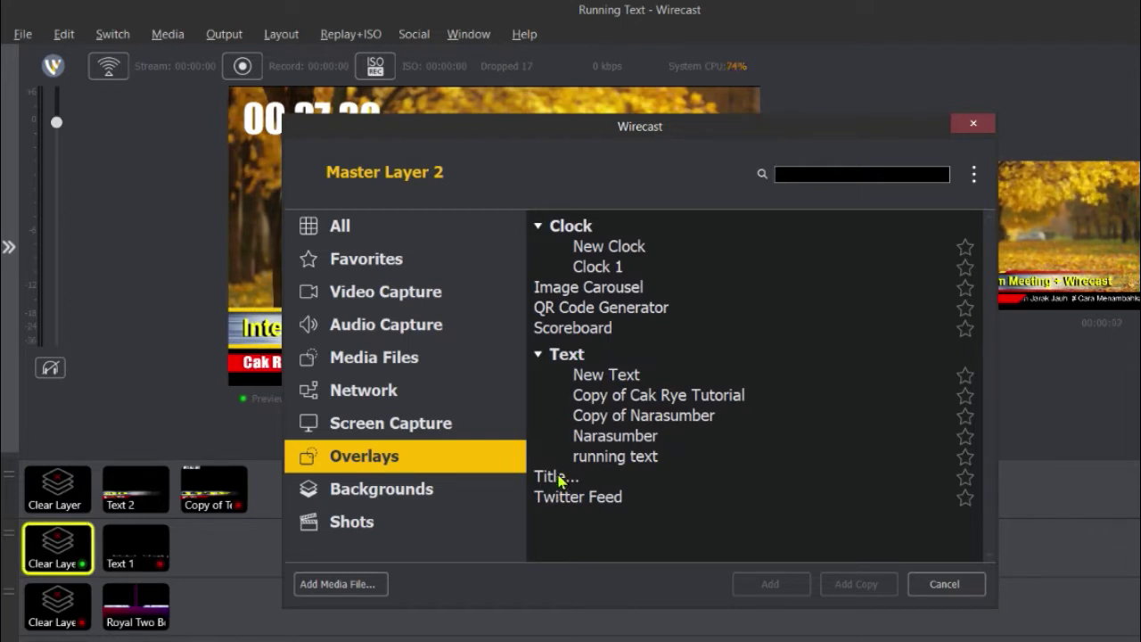
click(610, 376)
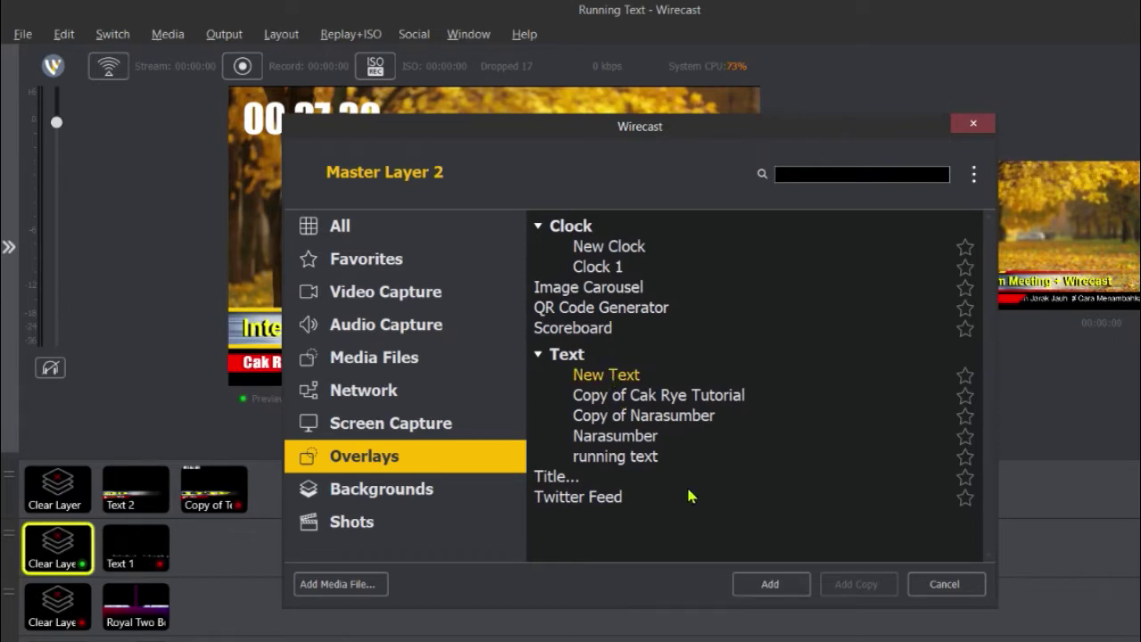
click(770, 585)
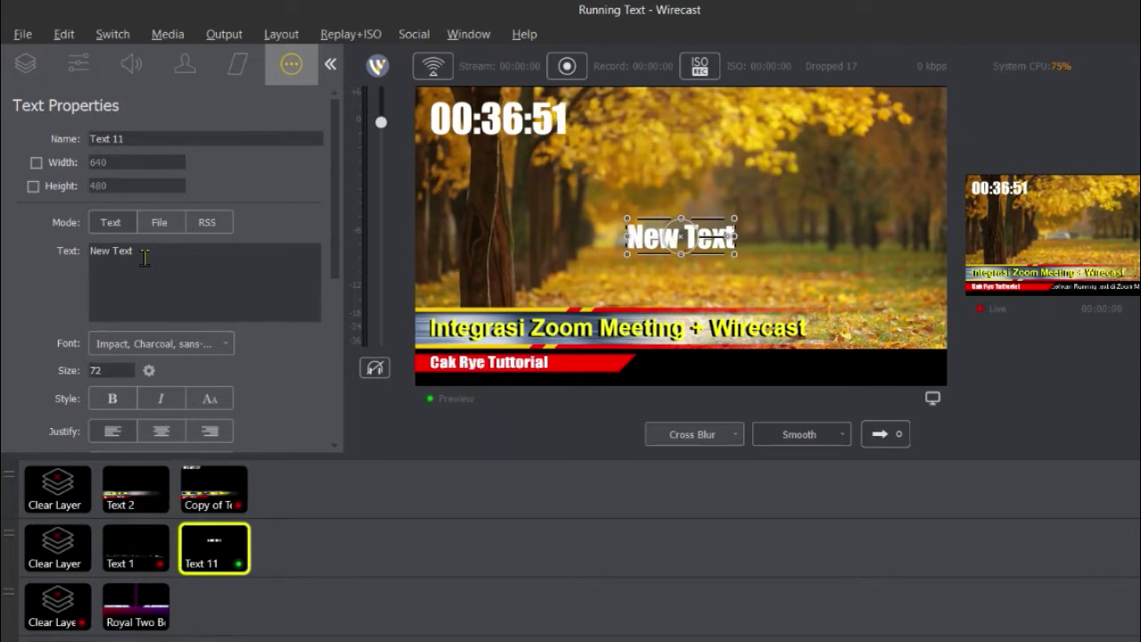
Replace the new overlay's text with "Tutorial pembelajaran jarak jauh di saat pandemi corona".
drag(143, 255, 76, 254)
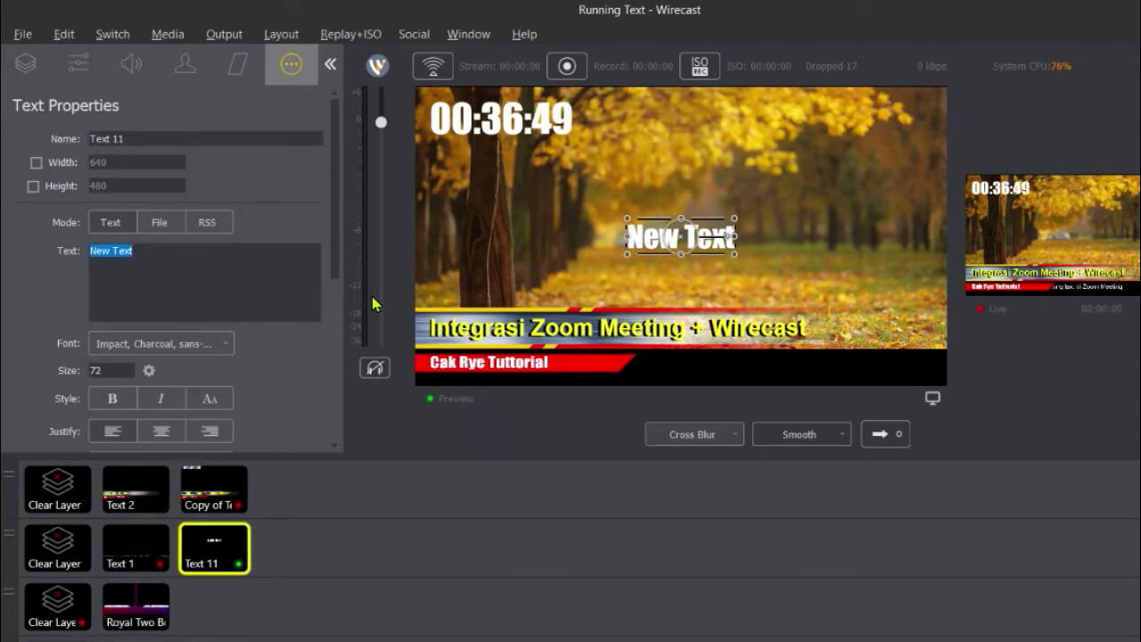
text(Tutorial pembelajaran jarak jauh)
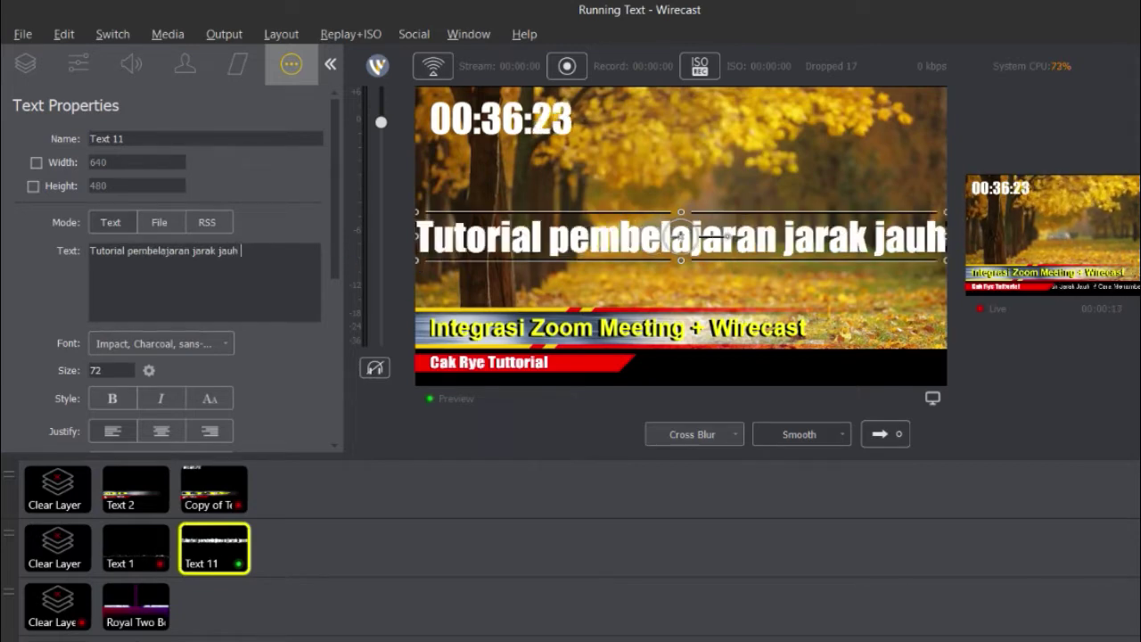
text( di saat pandemi corona)
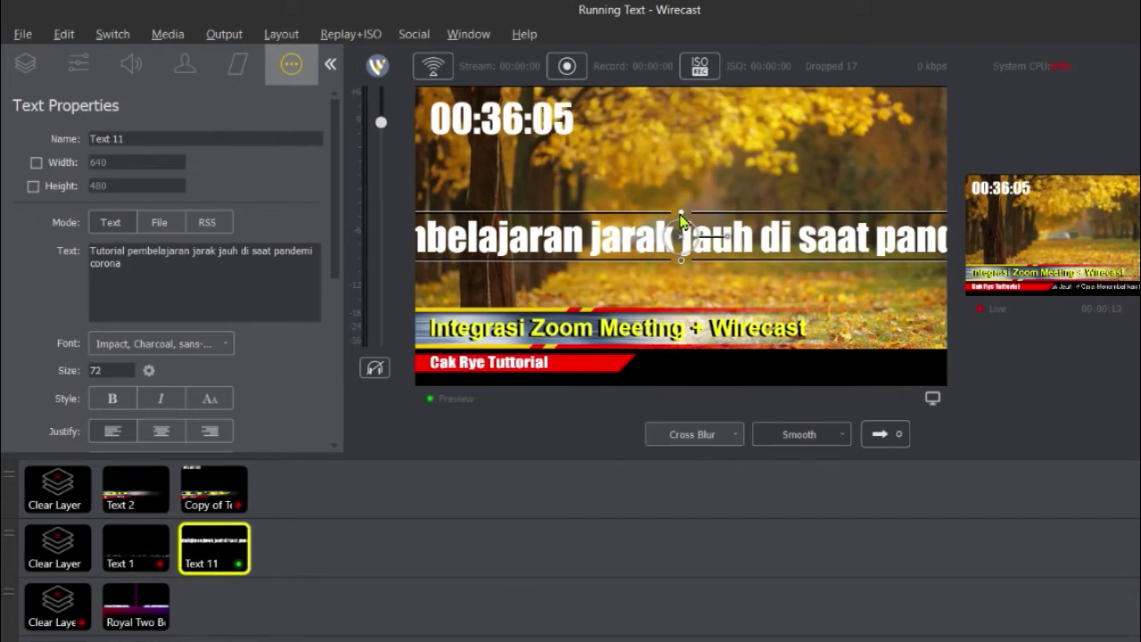
Scale down the new text in the preview until the sentence spans roughly the full frame width.
drag(680, 216, 682, 237)
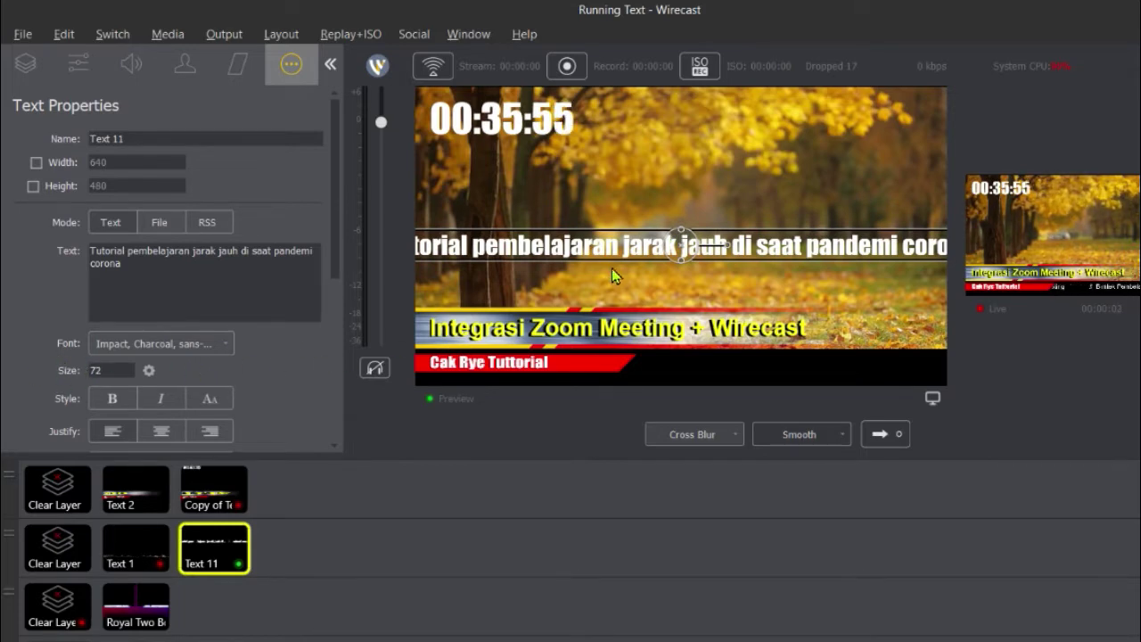
click(682, 241)
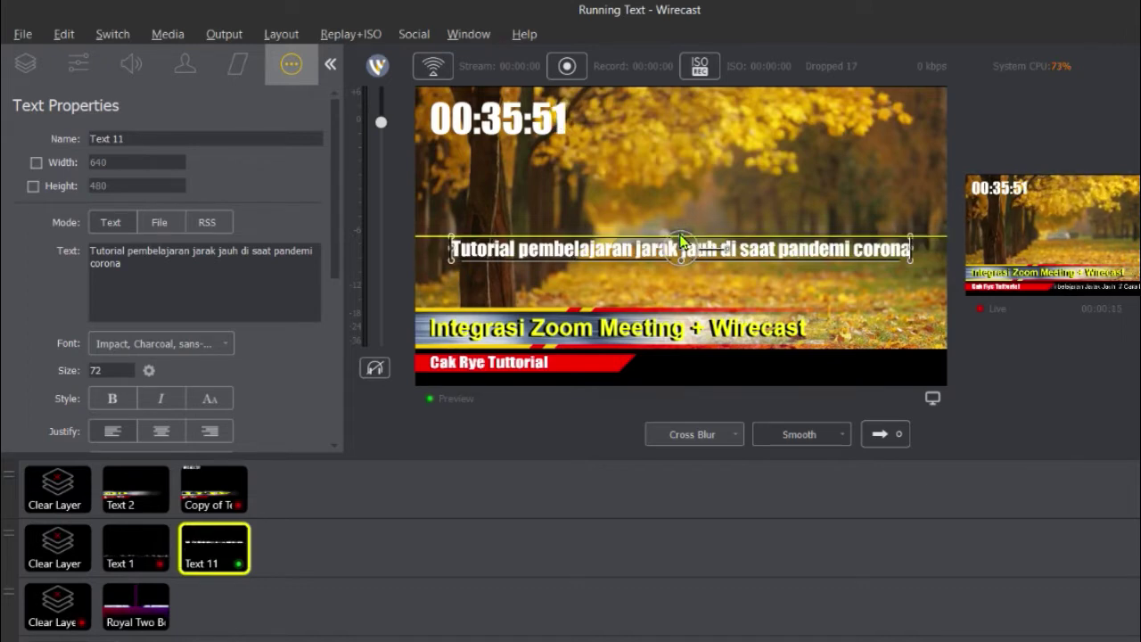
drag(682, 241, 611, 250)
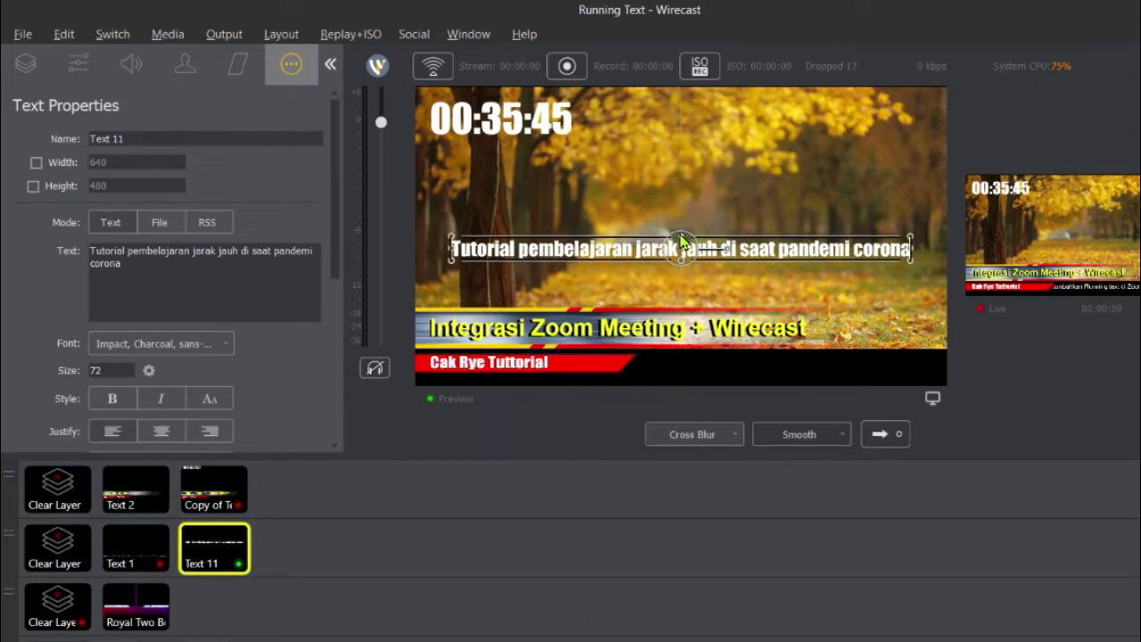
drag(682, 241, 682, 239)
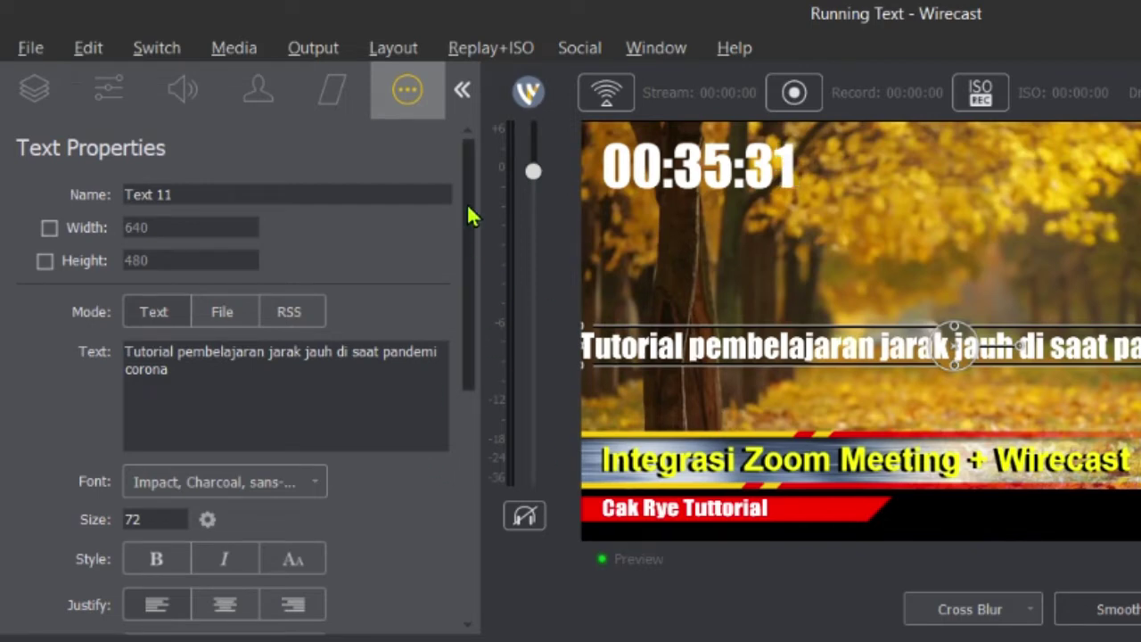
Make the text scroll Non Stop with the direction Right To Left.
drag(467, 217, 468, 439)
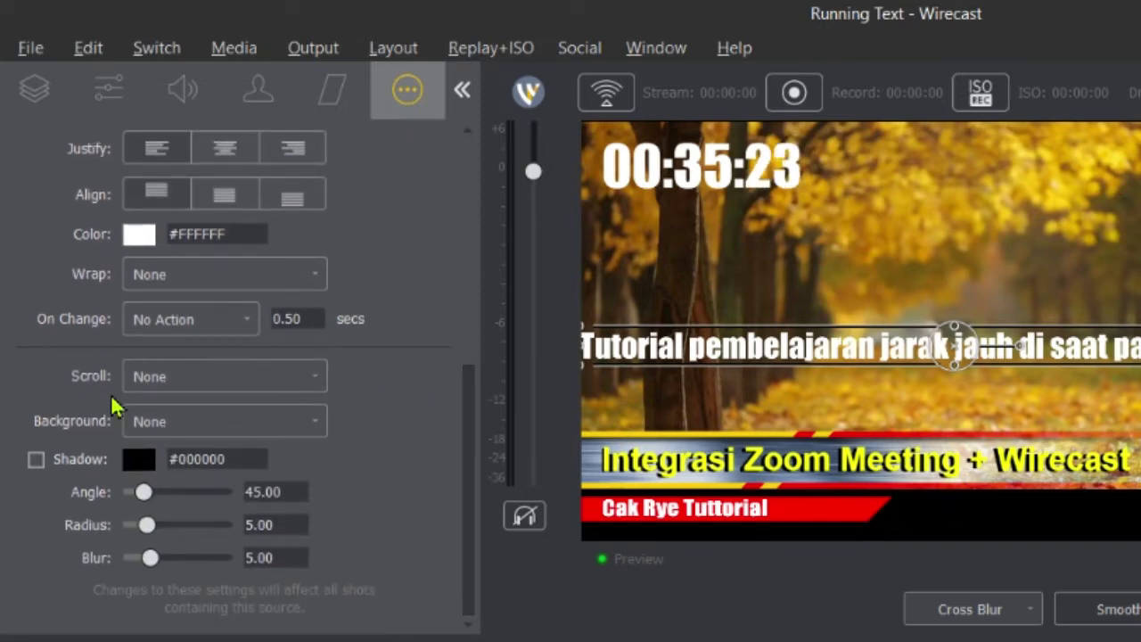
click(312, 382)
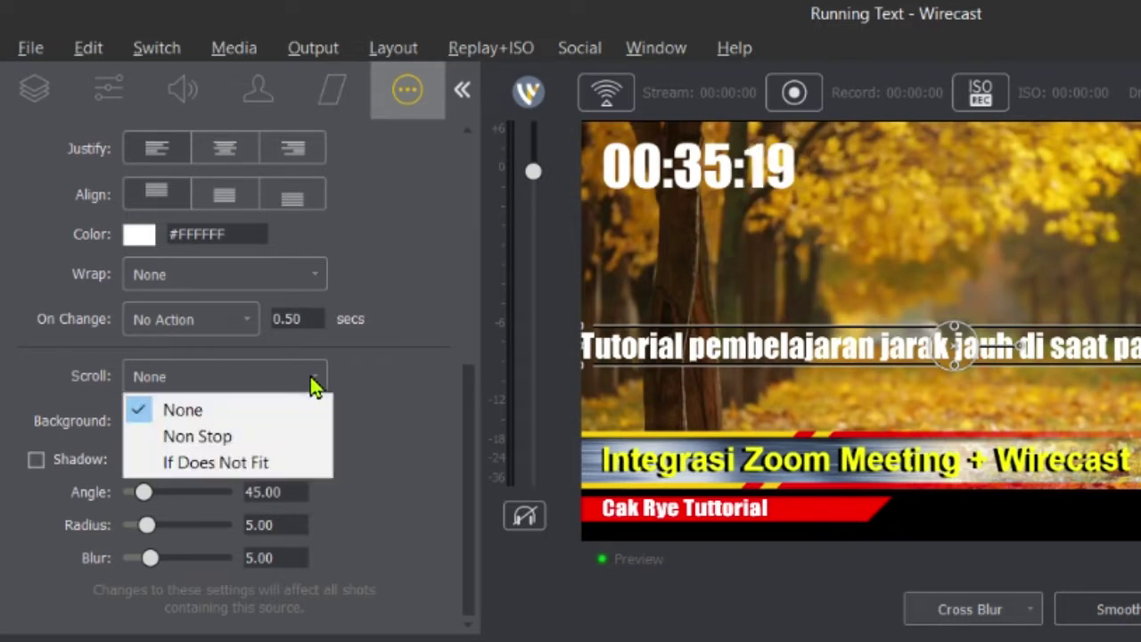
click(161, 435)
click(317, 421)
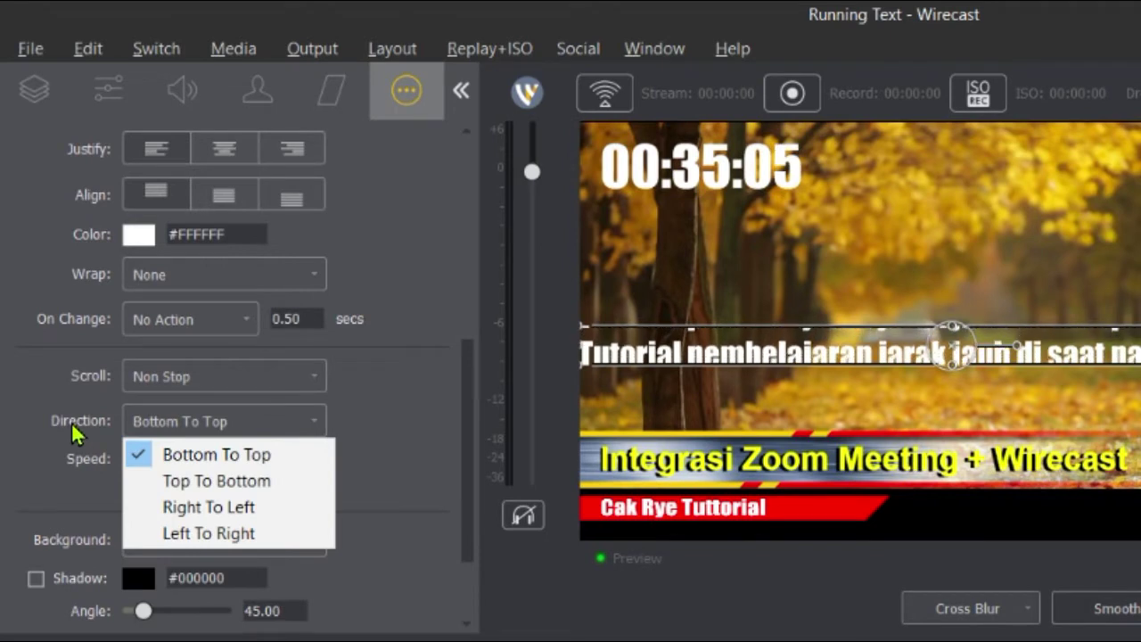
click(236, 513)
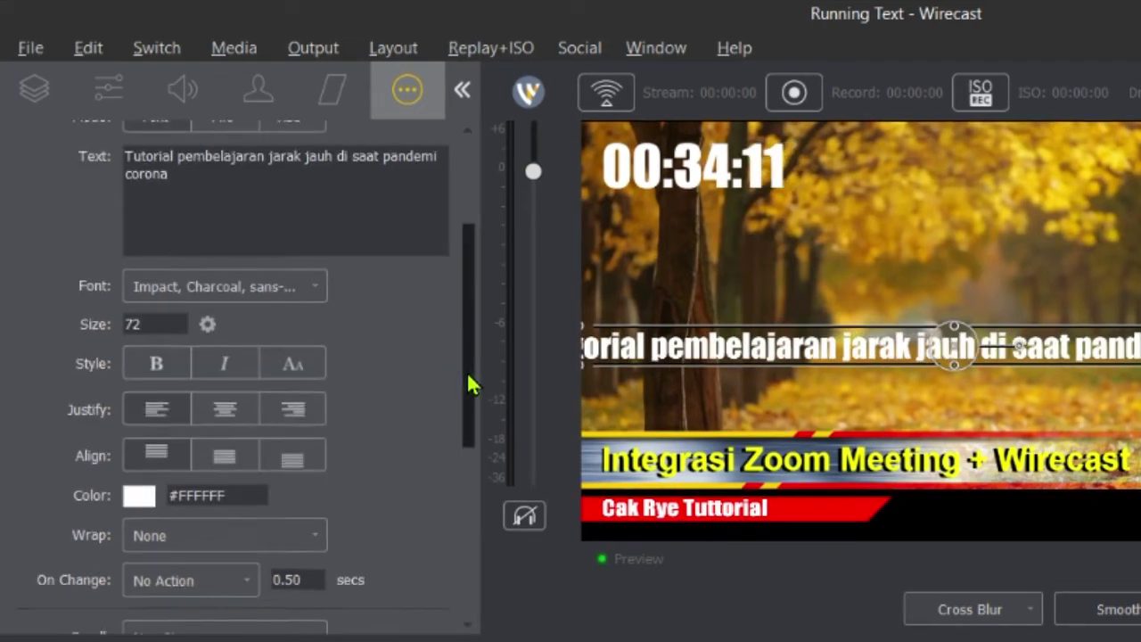
Set the text's scroll speed to 120 pixels/sec.
drag(471, 383, 470, 487)
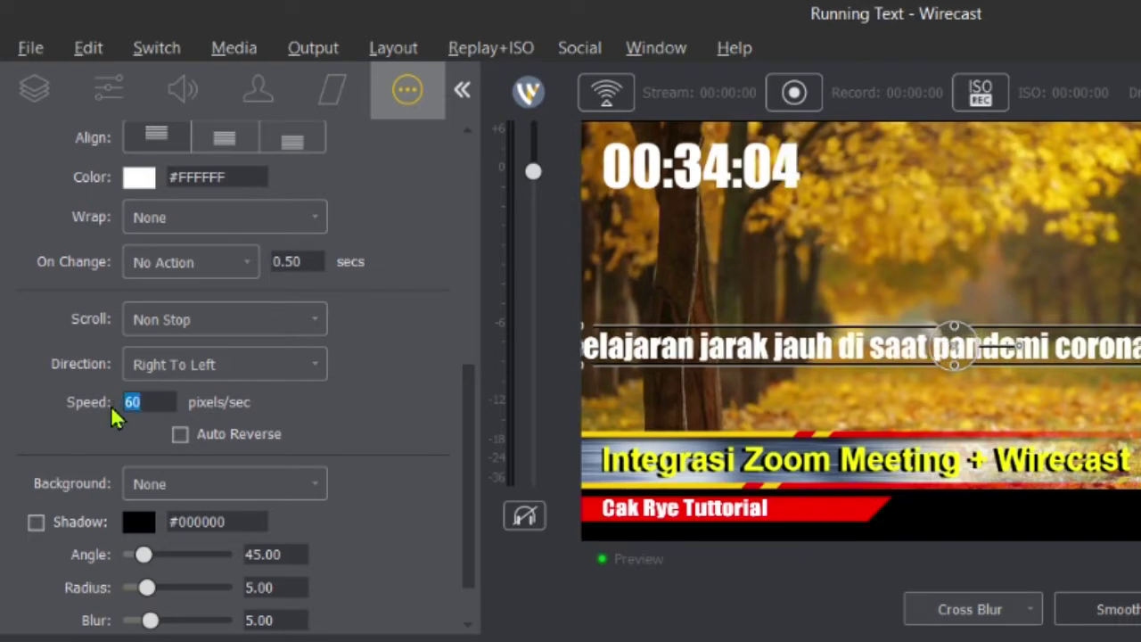
text(120)
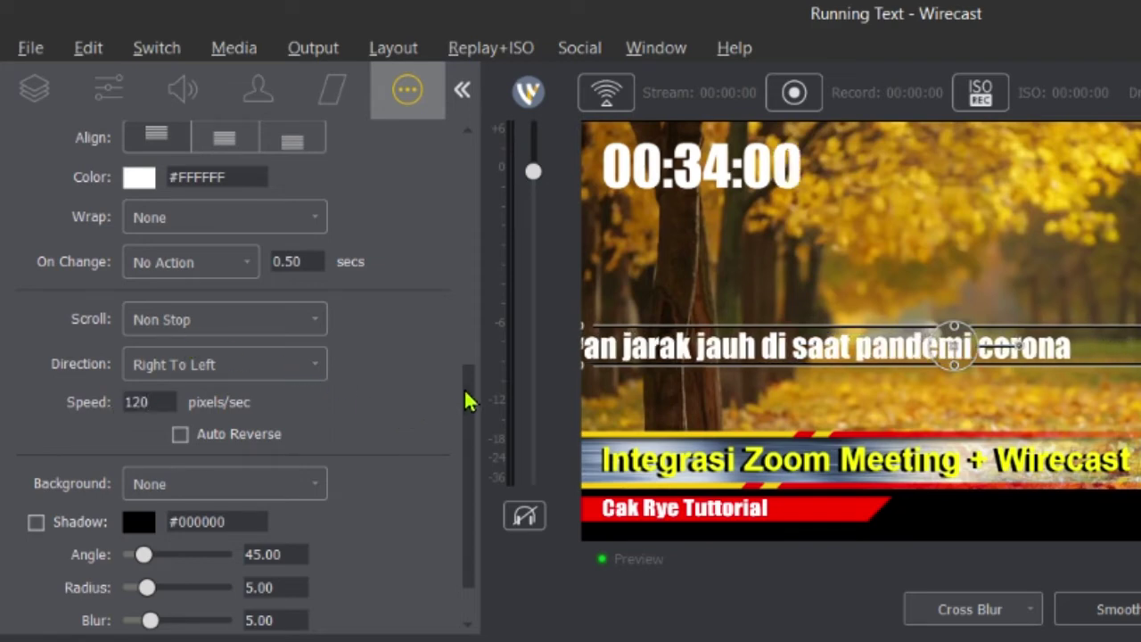
drag(469, 395, 473, 242)
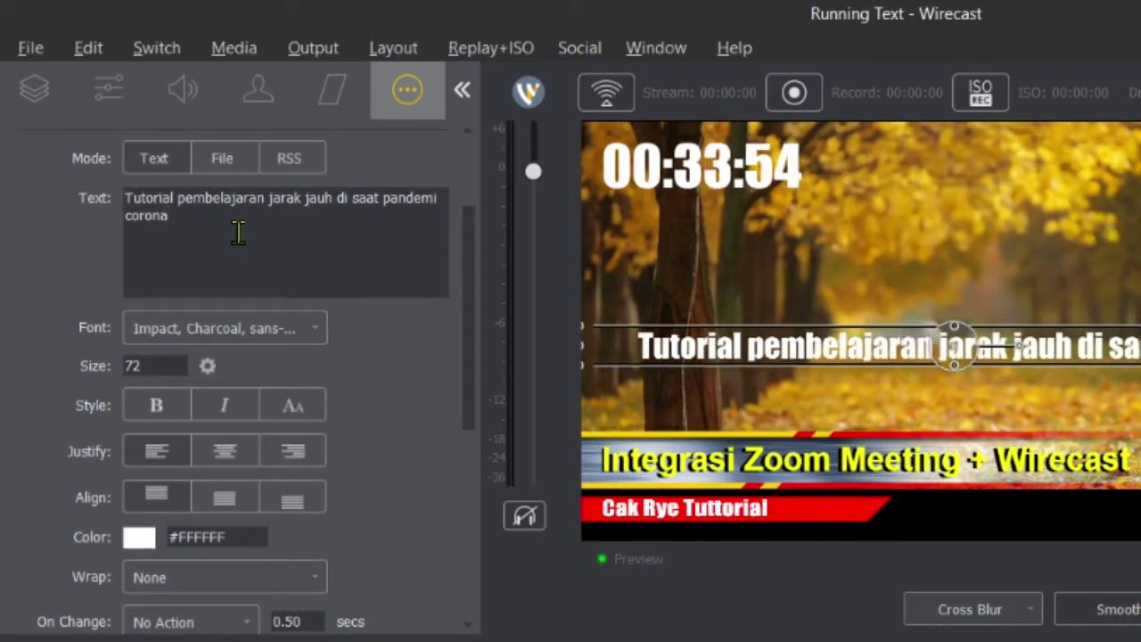
click(238, 231)
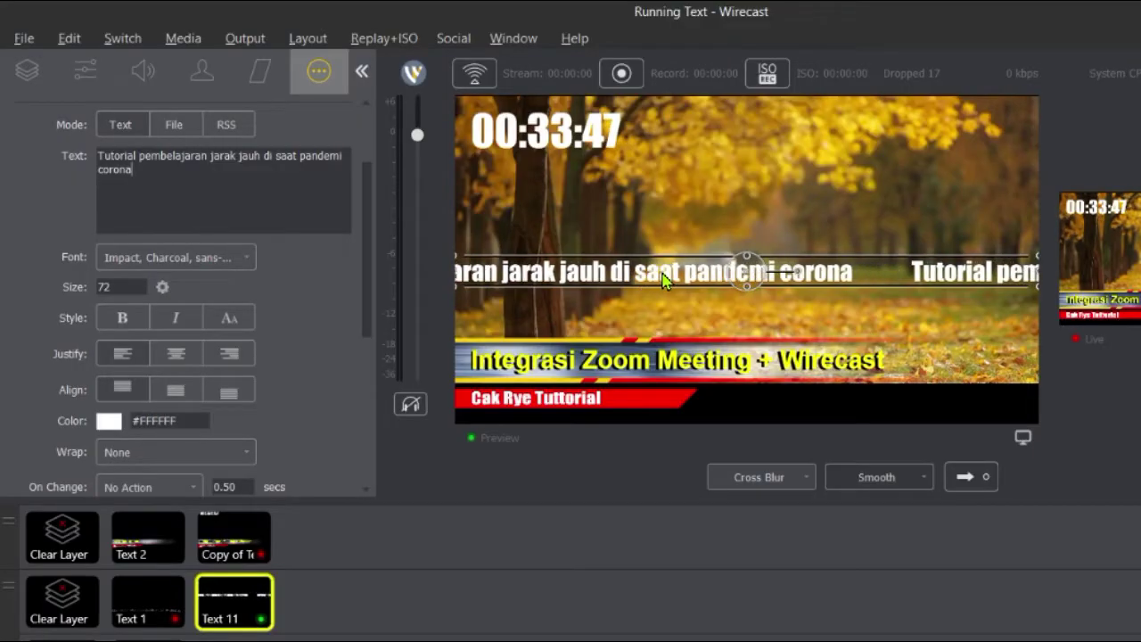
Move the running text into the black strip below the video and shrink it to fit beside the red name label.
click(664, 289)
drag(664, 290, 664, 328)
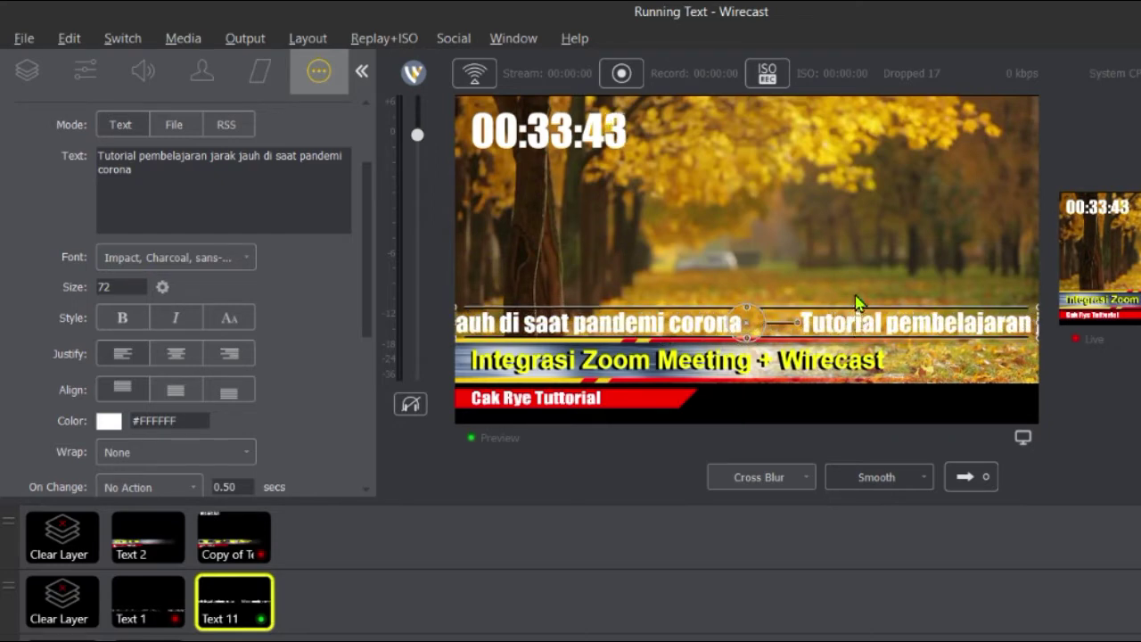
drag(861, 312, 873, 395)
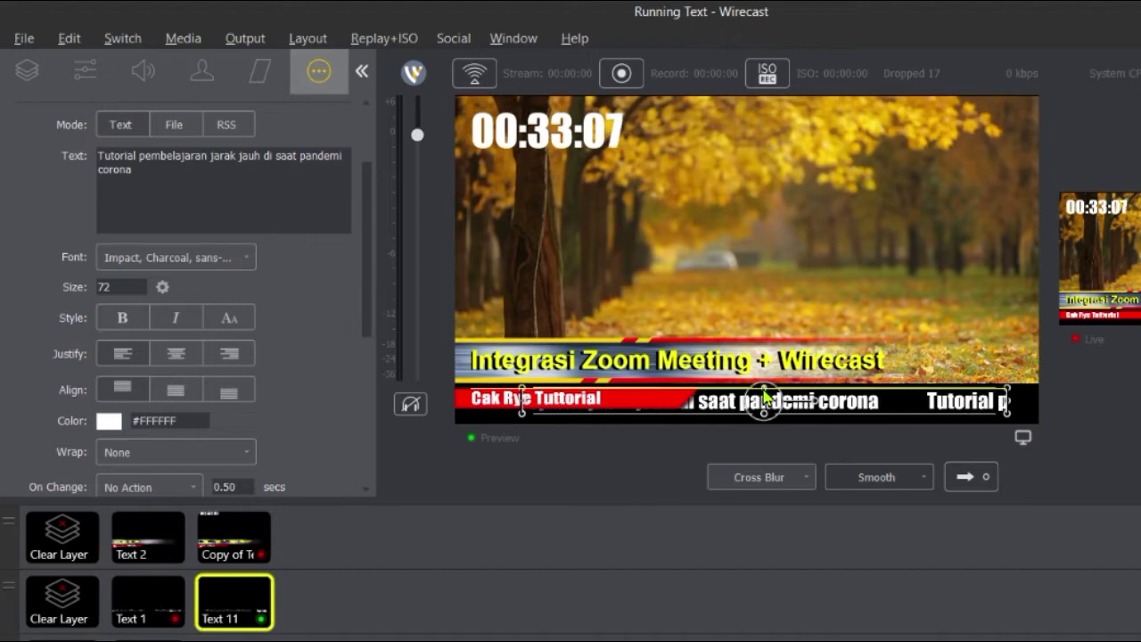
scroll(766, 400, down, 2)
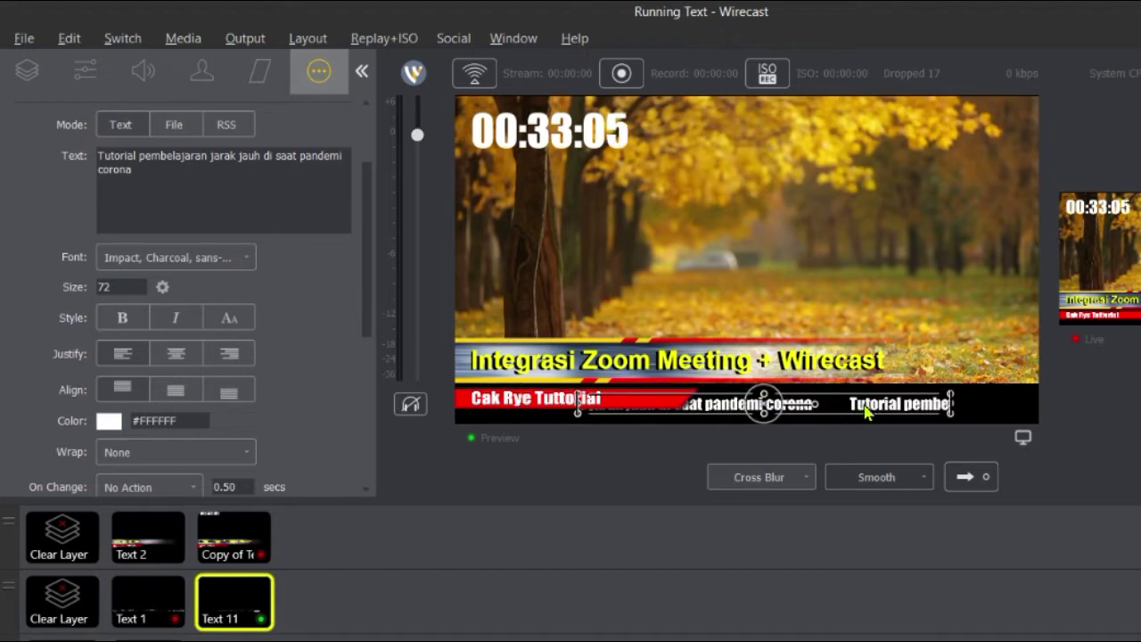
drag(864, 408, 955, 403)
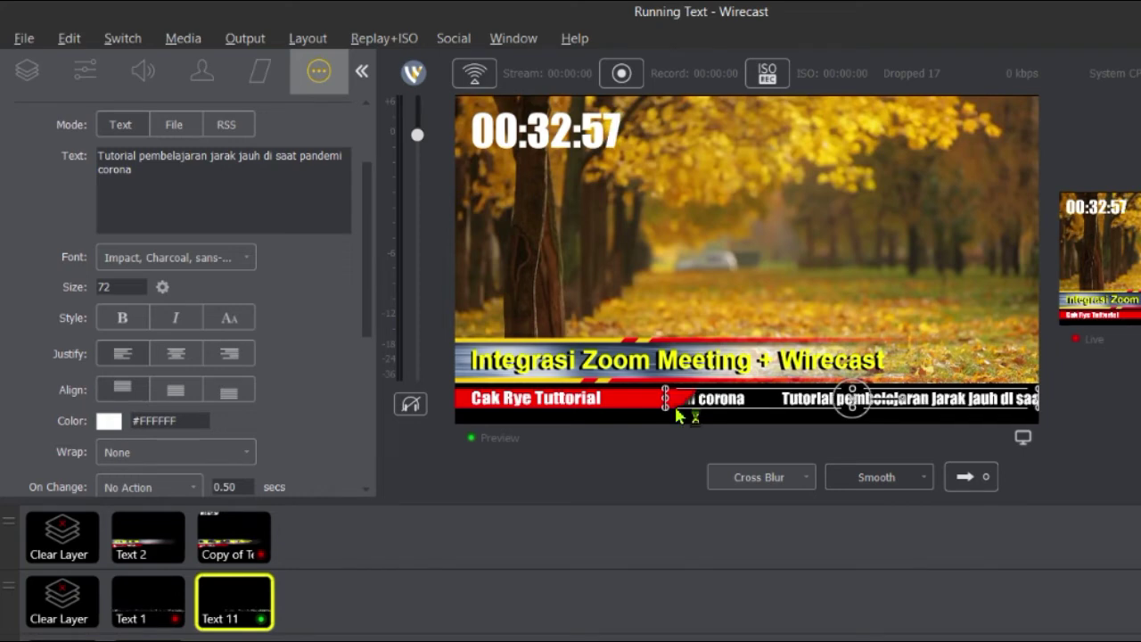
click(821, 243)
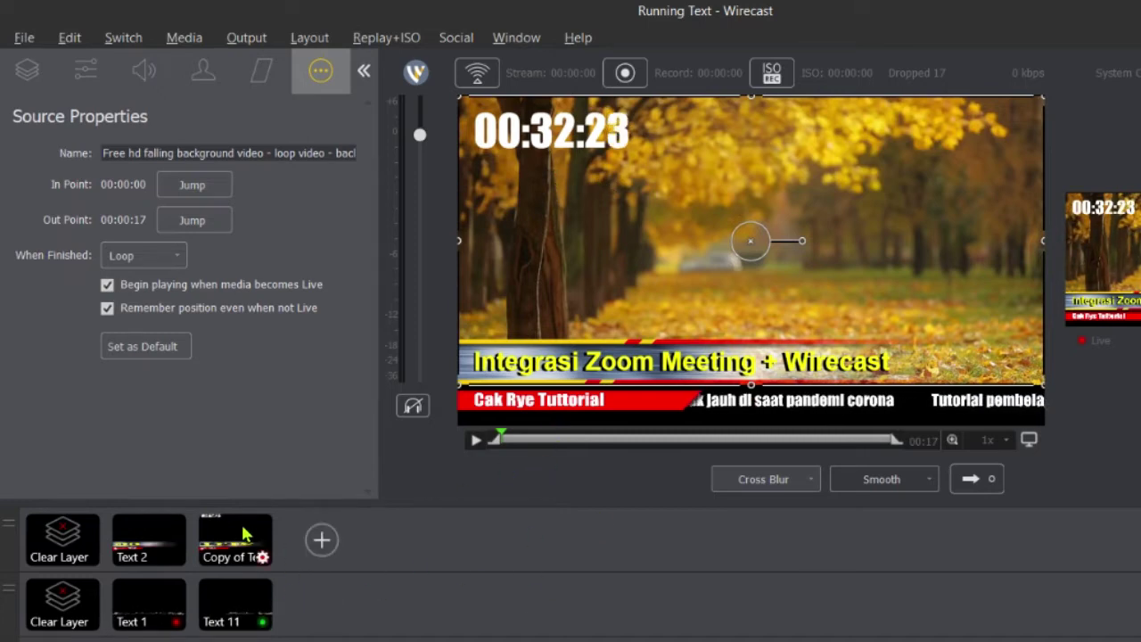
Delete the existing countdown clock from the Copy of Text 2 shot.
mouse_move(252, 531)
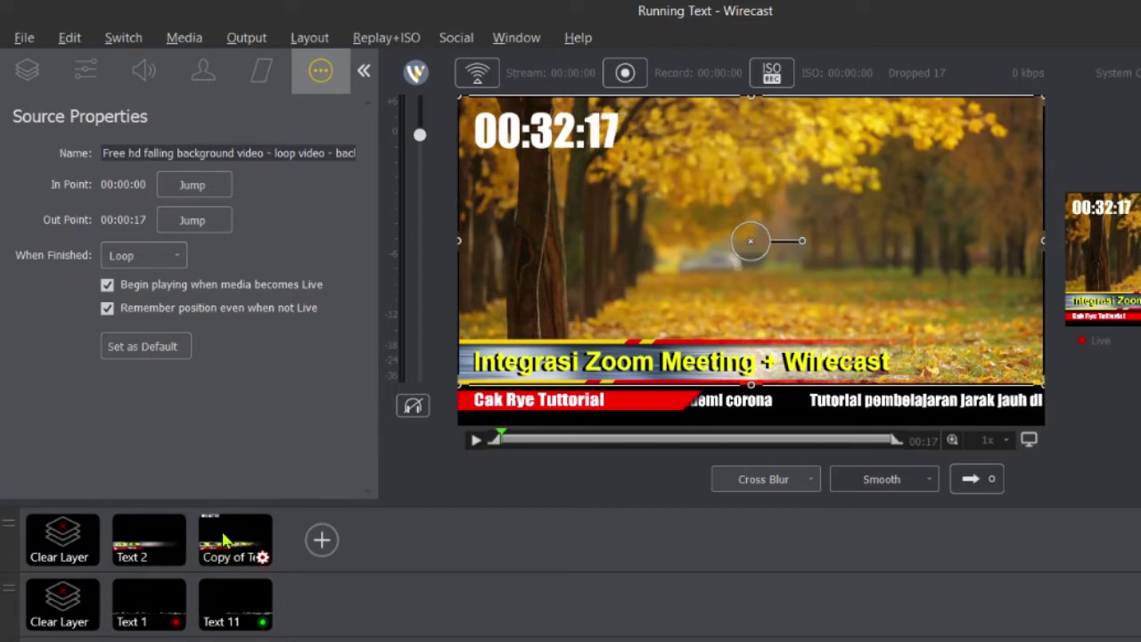
click(230, 546)
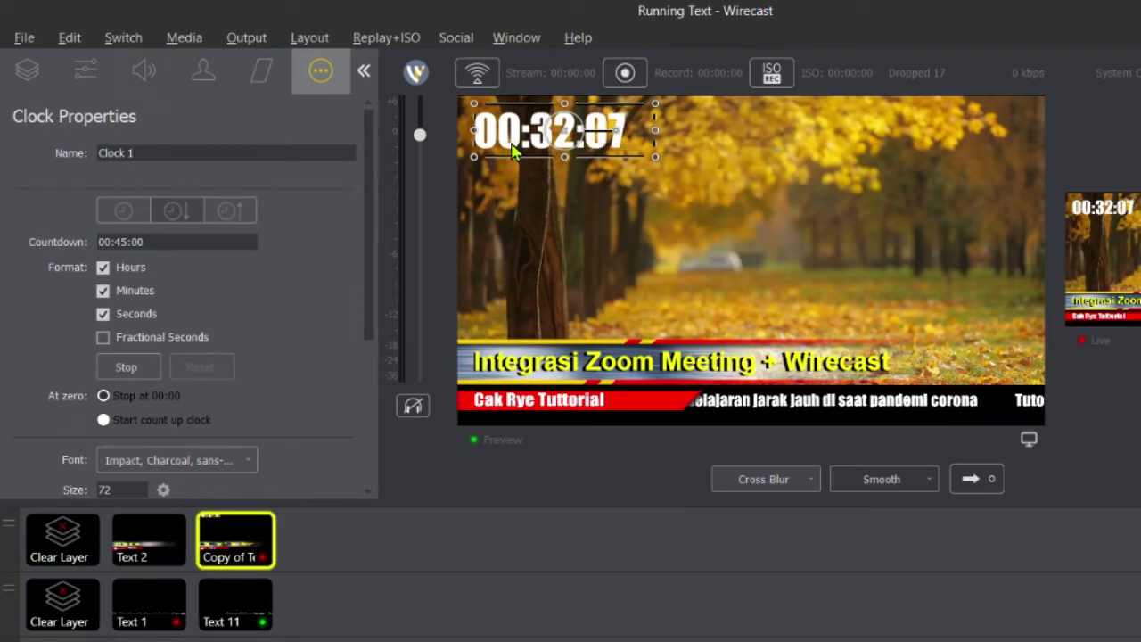
key(Delete)
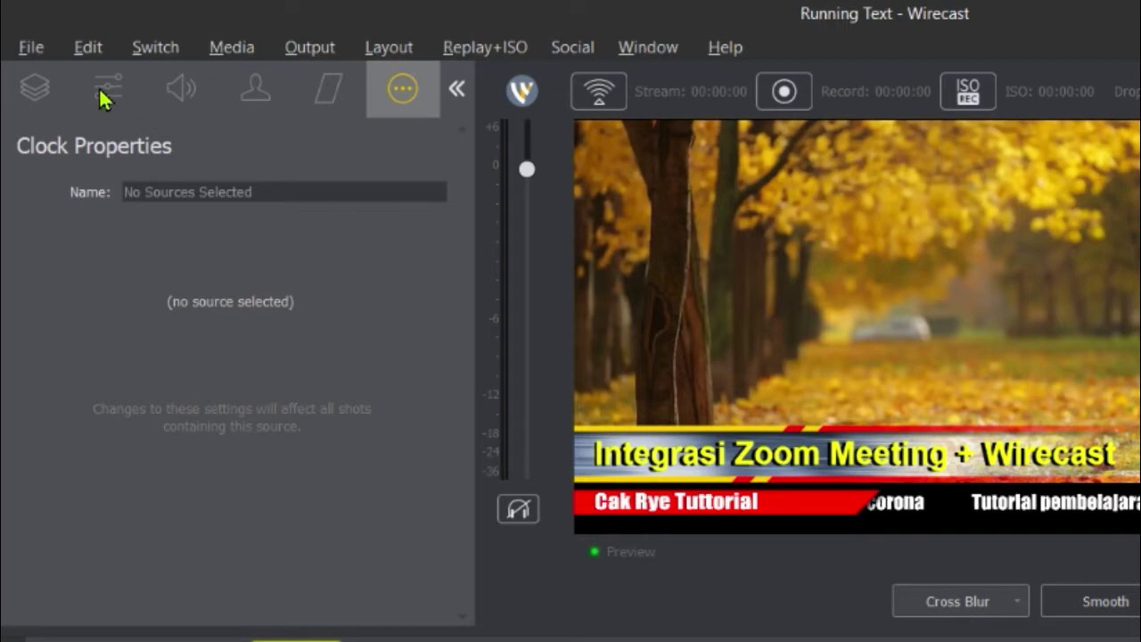
Add a New Clock overlay layer to the Copy of Text 2 shot and place it in the video's upper-left corner.
click(34, 97)
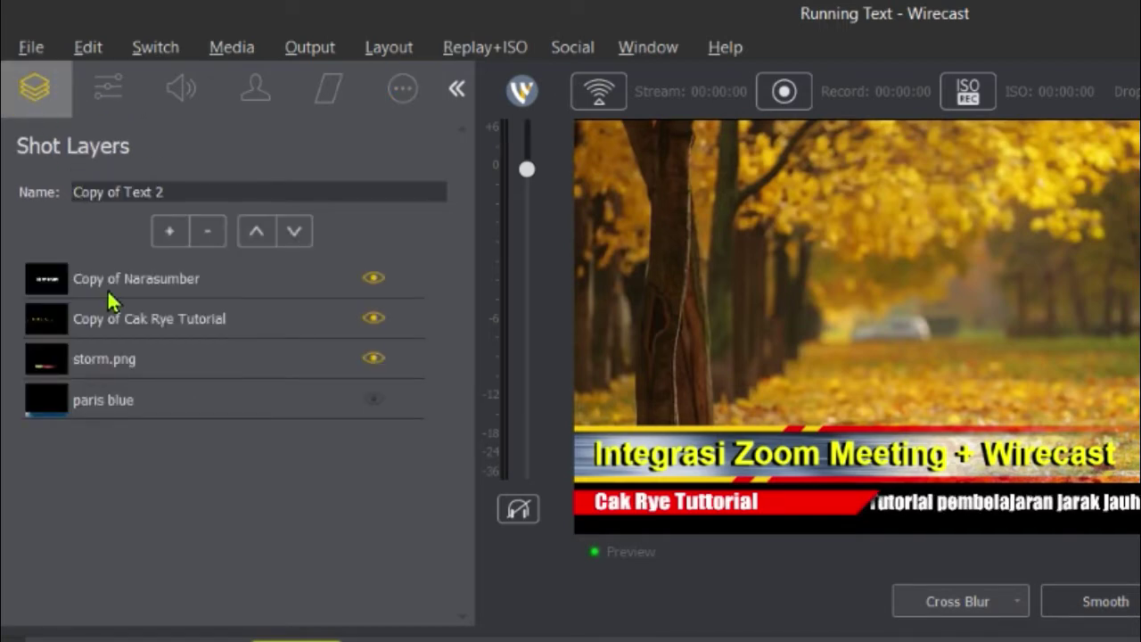
click(170, 232)
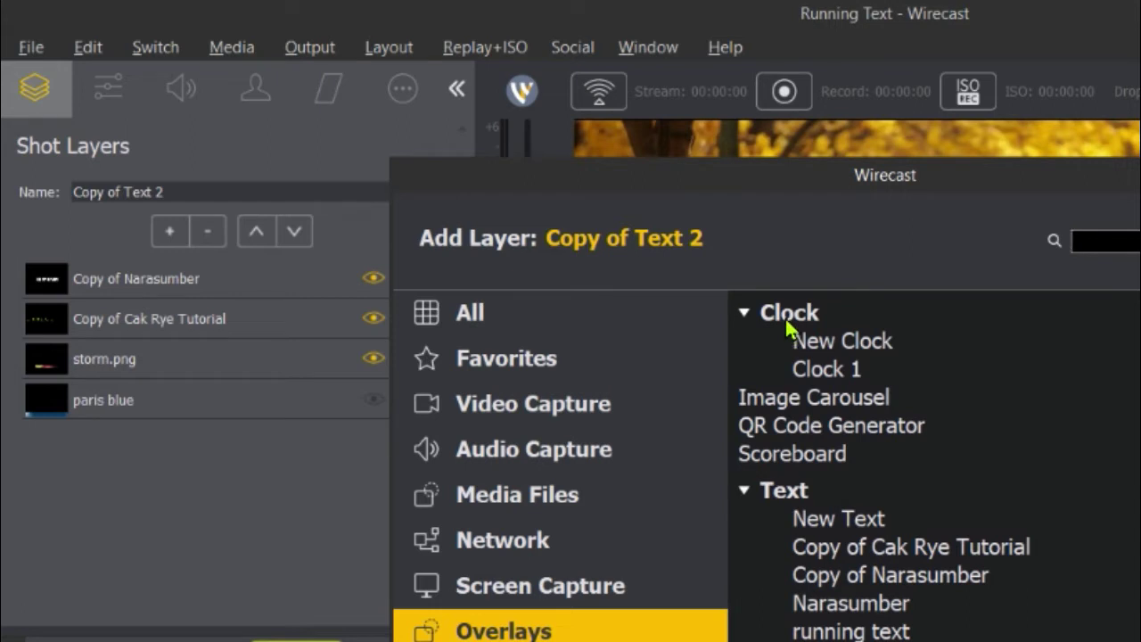
click(865, 344)
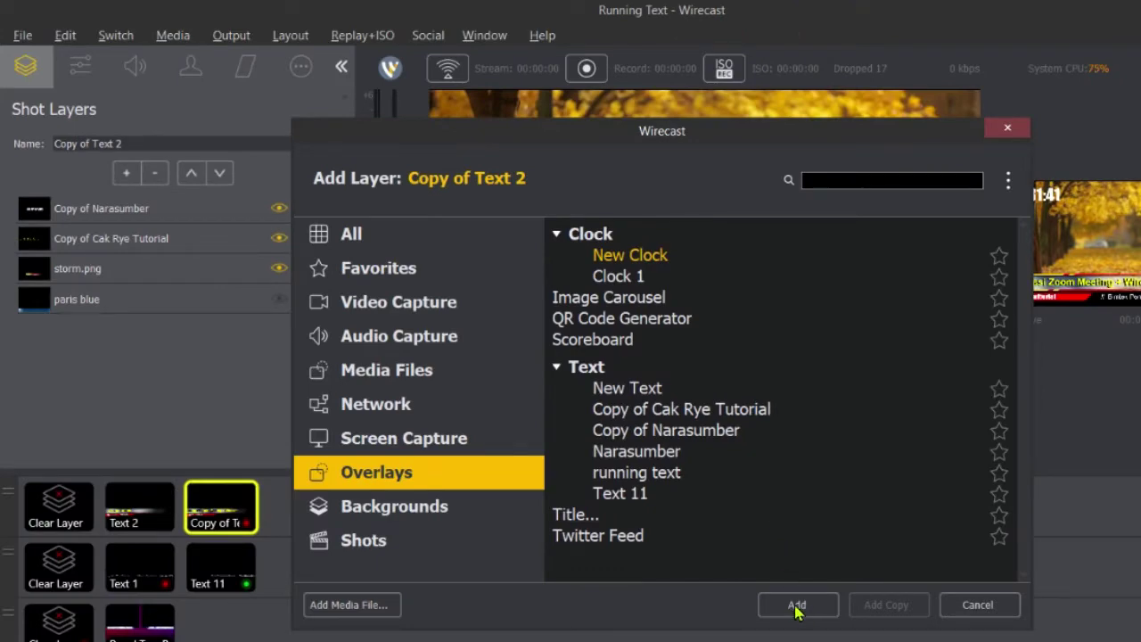
click(797, 606)
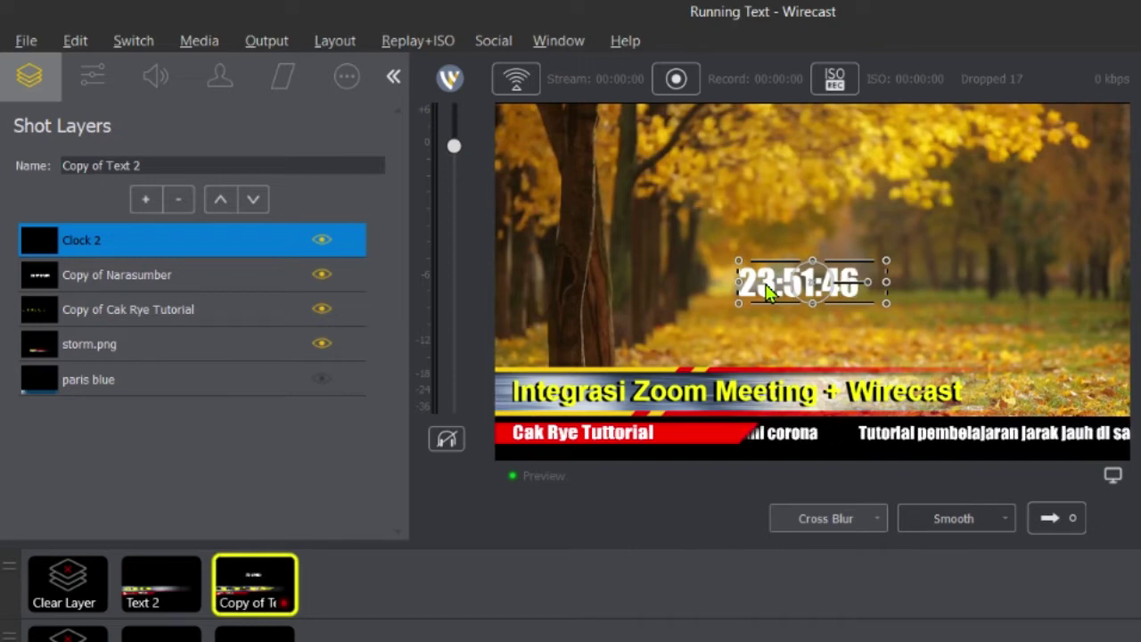
drag(771, 290, 549, 154)
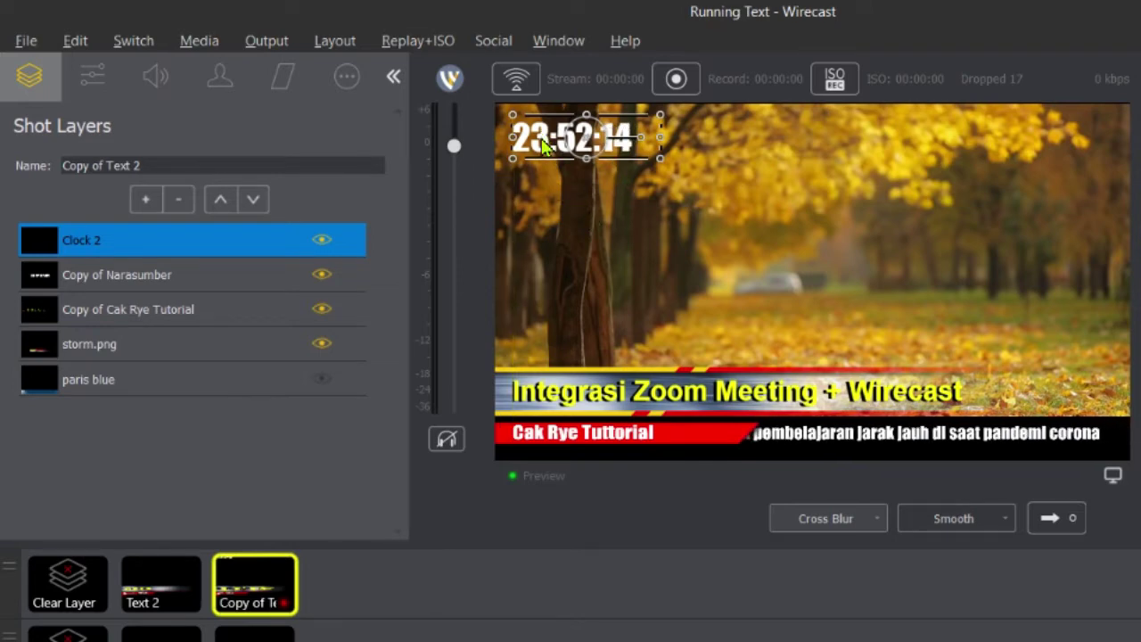
Turn the new clock into a countdown and set its duration to 00:45:00.
click(347, 80)
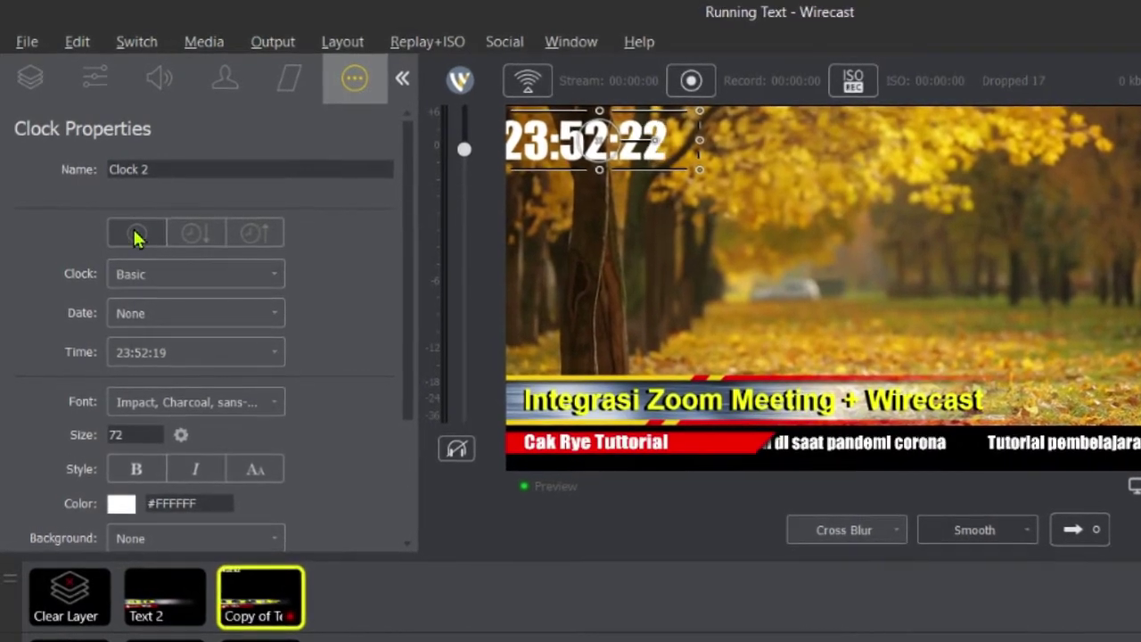
click(201, 246)
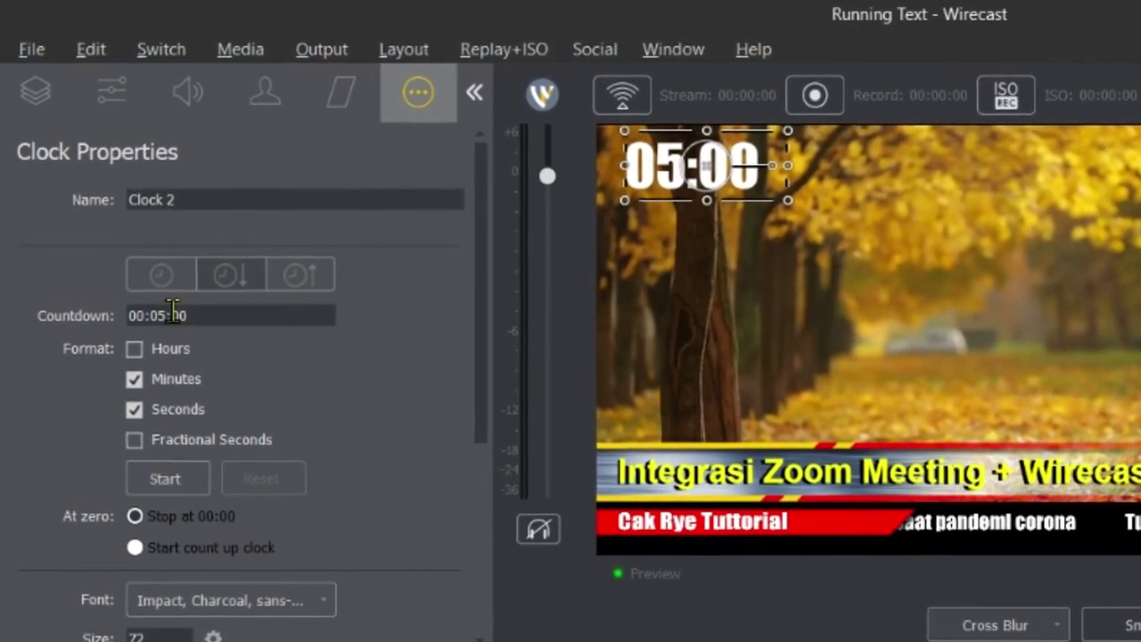
click(160, 318)
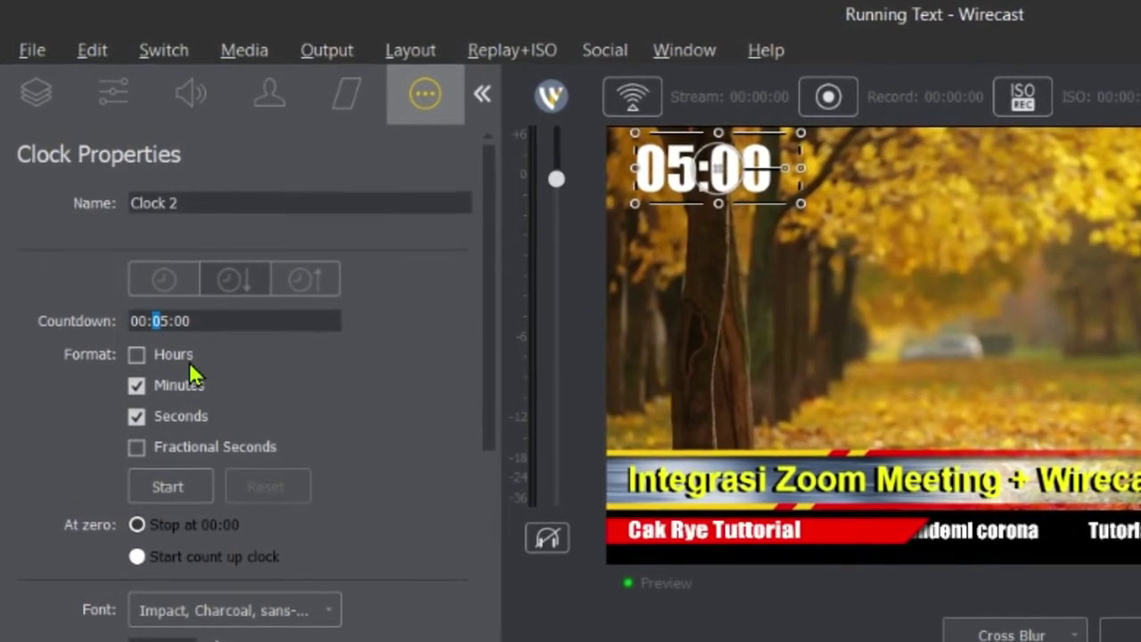
text(4)
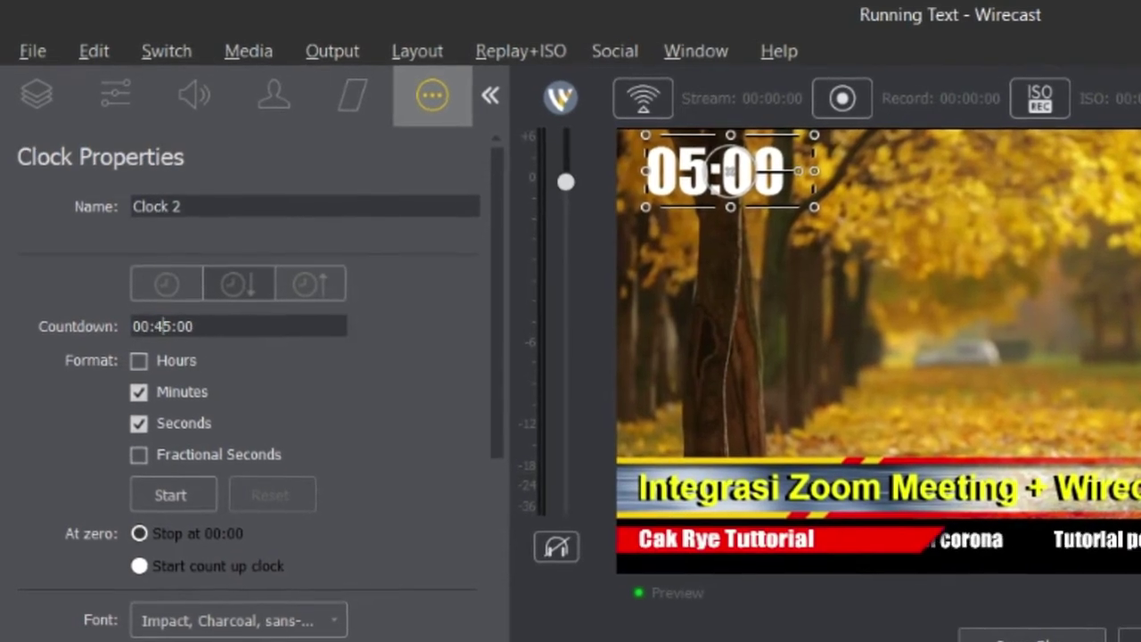
click(185, 328)
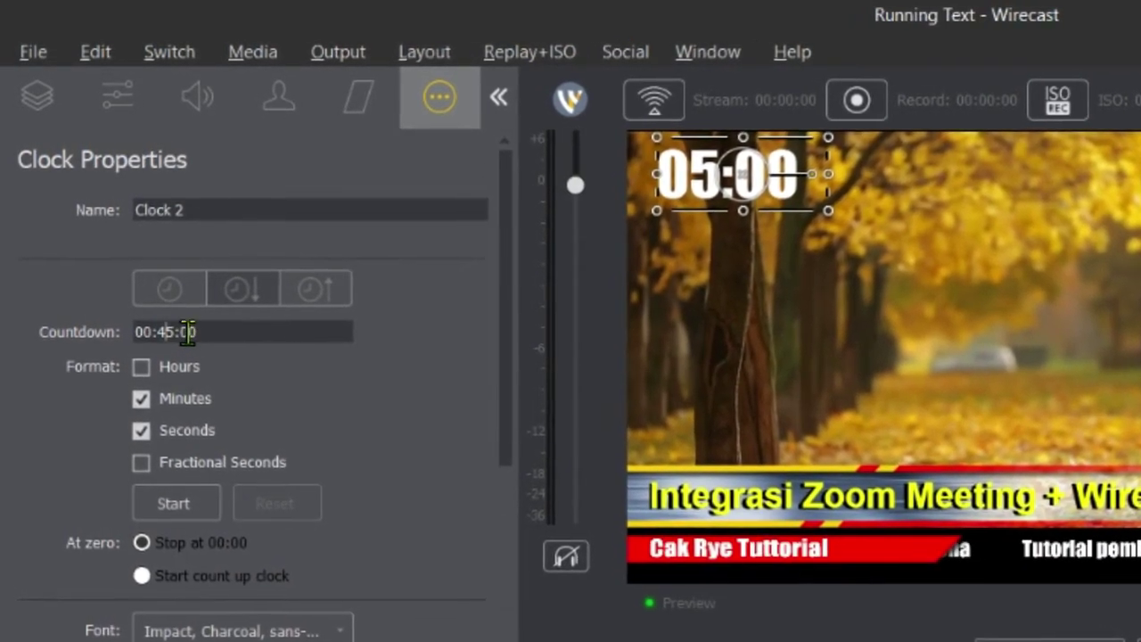
click(209, 334)
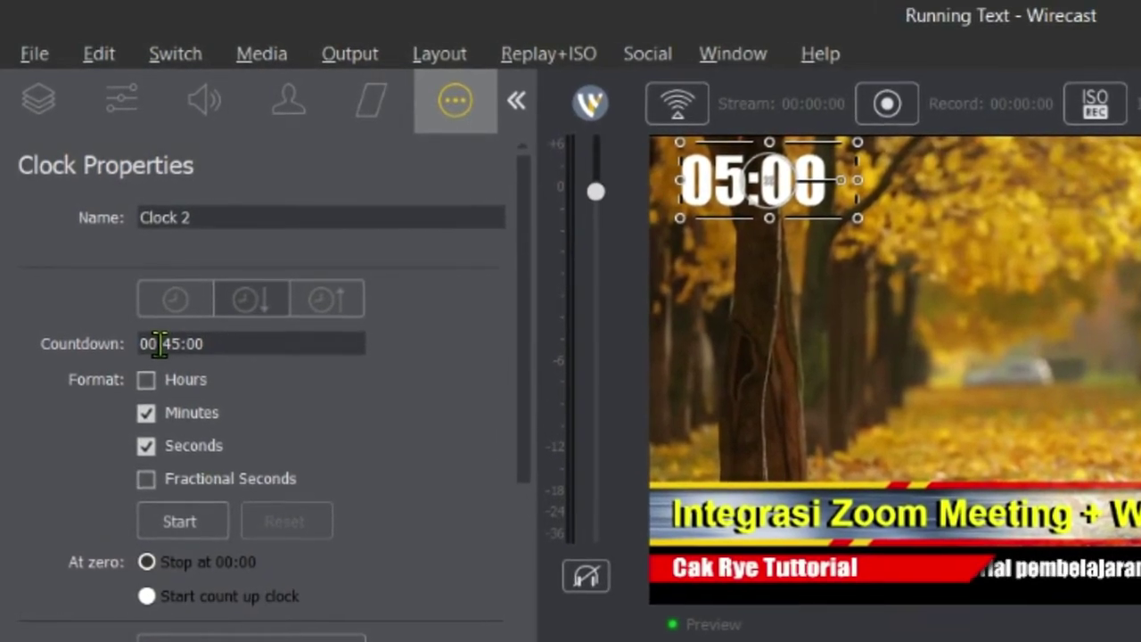
Set the countdown duration to 01:45:00 with hours included in the clock's format.
click(156, 345)
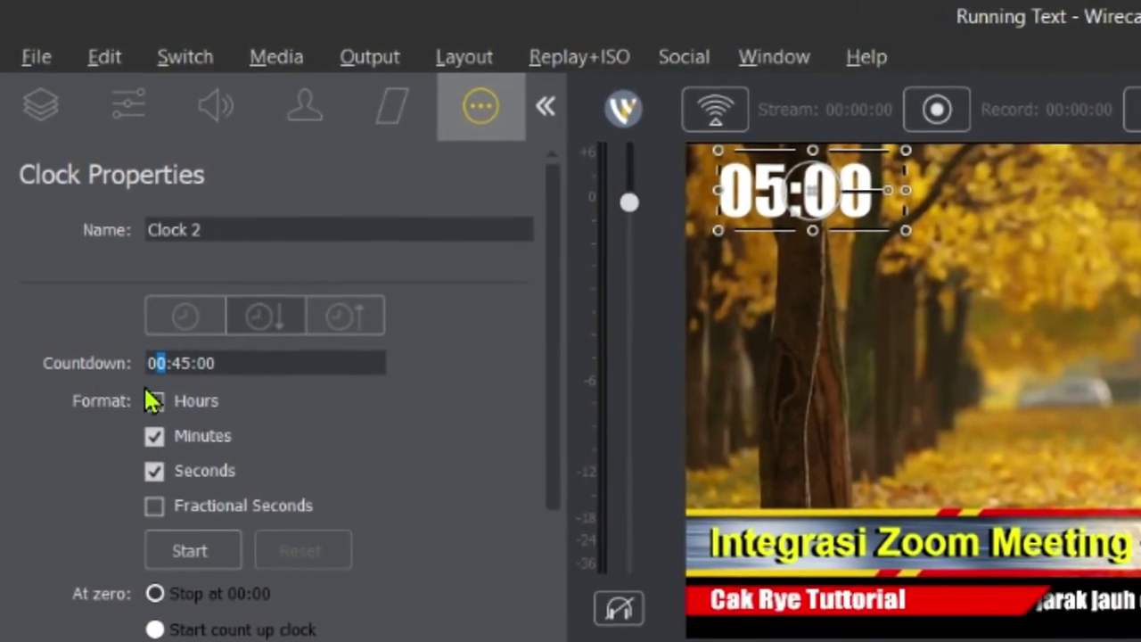
text(01)
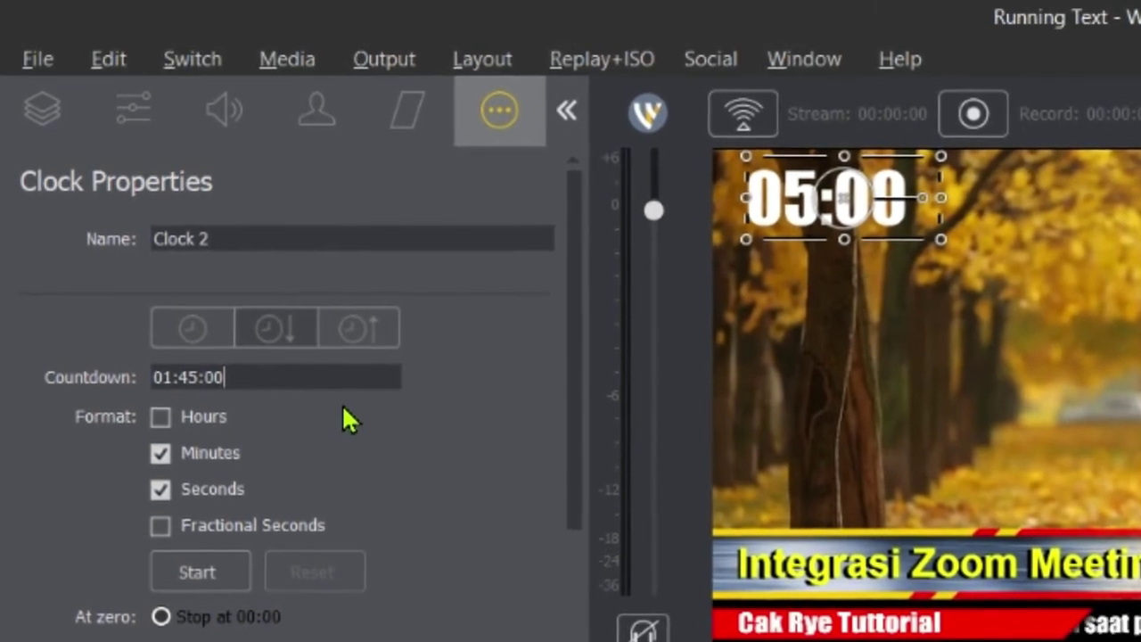
click(278, 239)
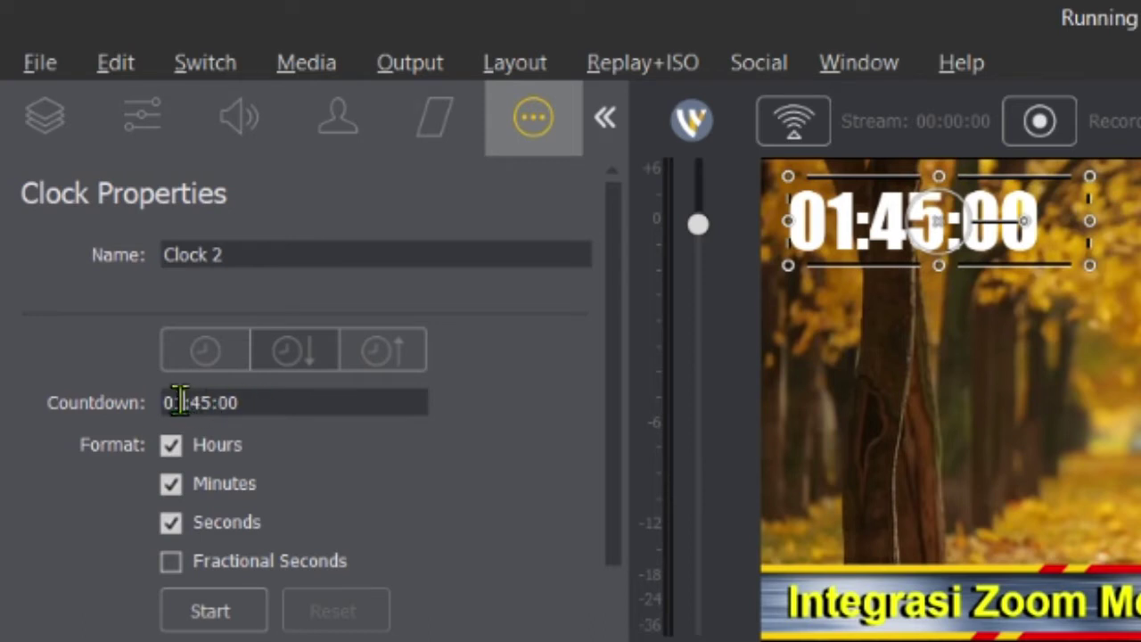
Set the countdown duration to 00:45:00, and start the clock after nudging it slightly to the right.
double_click(180, 401)
text(0)
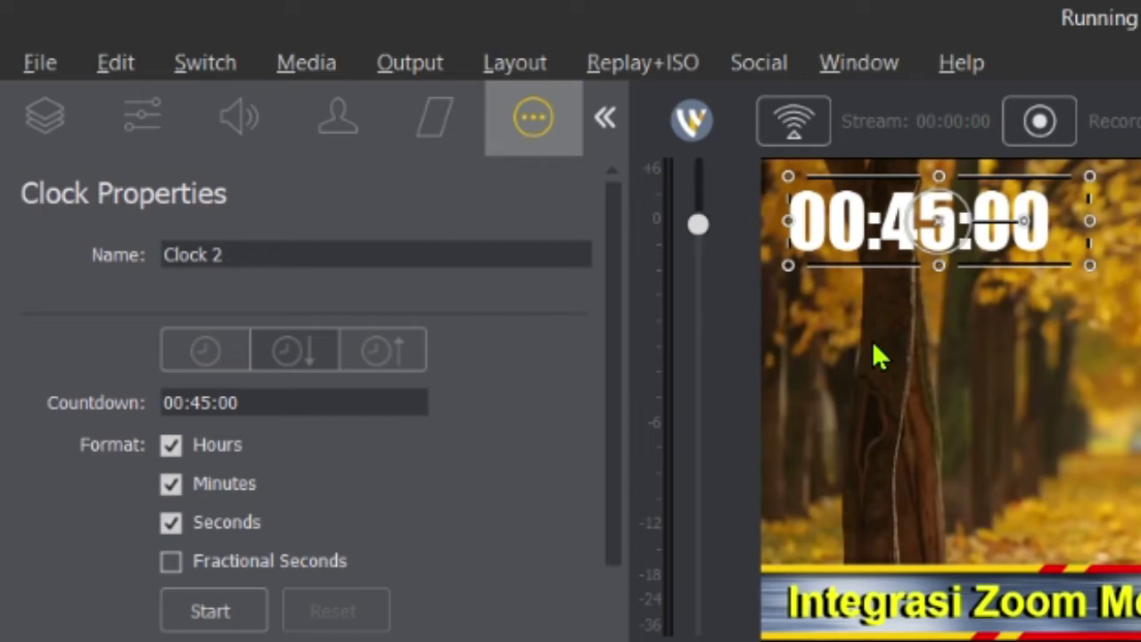
drag(850, 244, 872, 244)
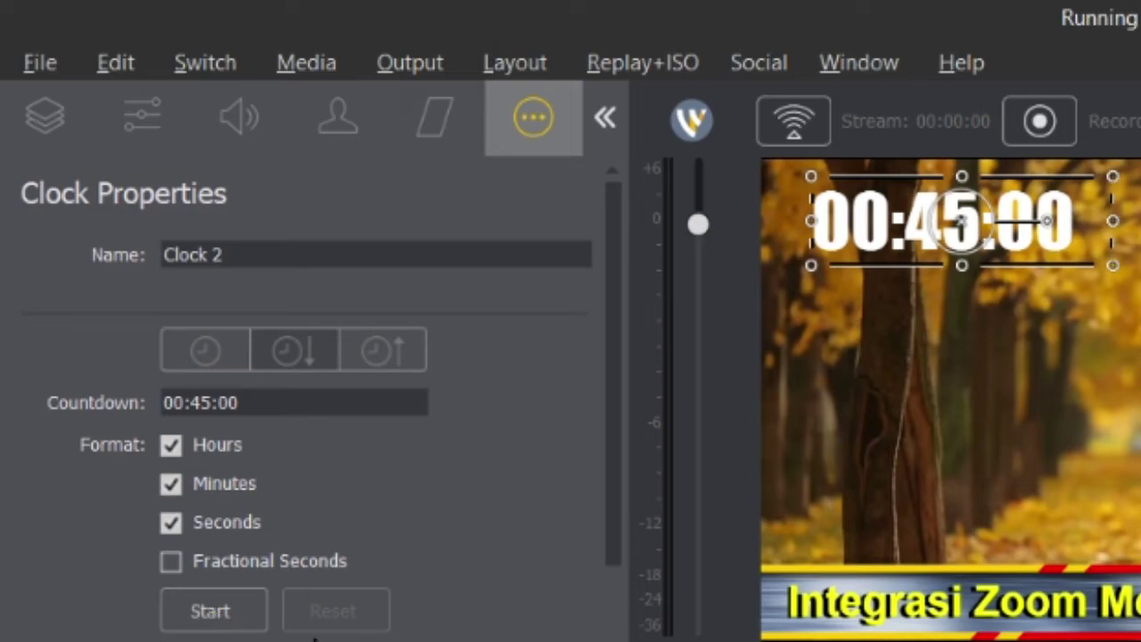
click(212, 612)
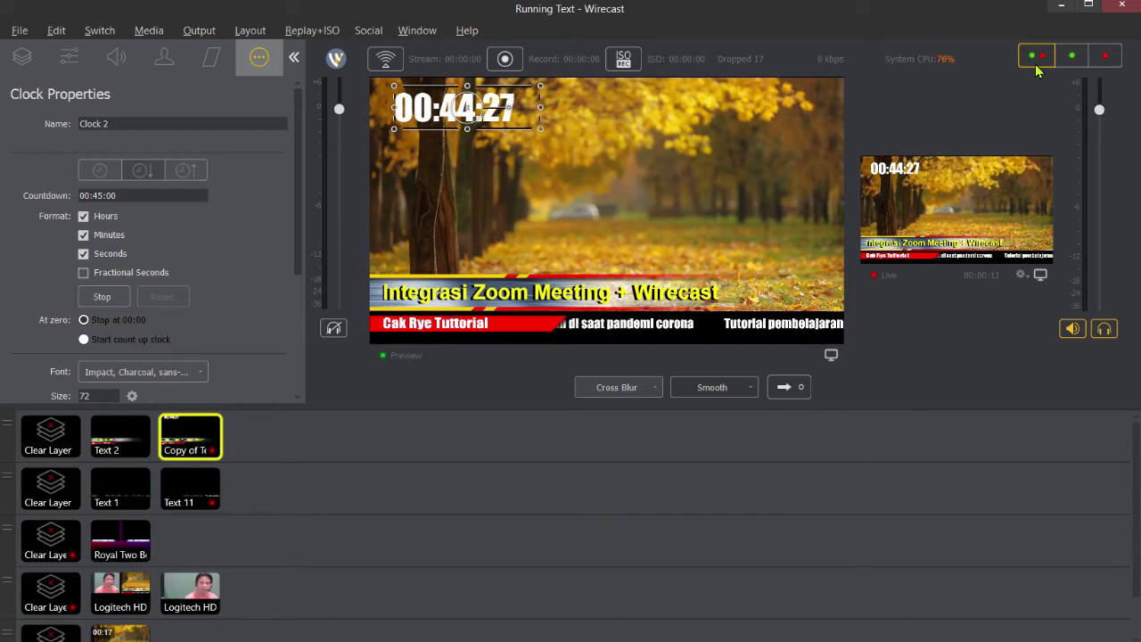
Collapse the shot properties and enlarge the live view to the same size as the preview.
click(295, 60)
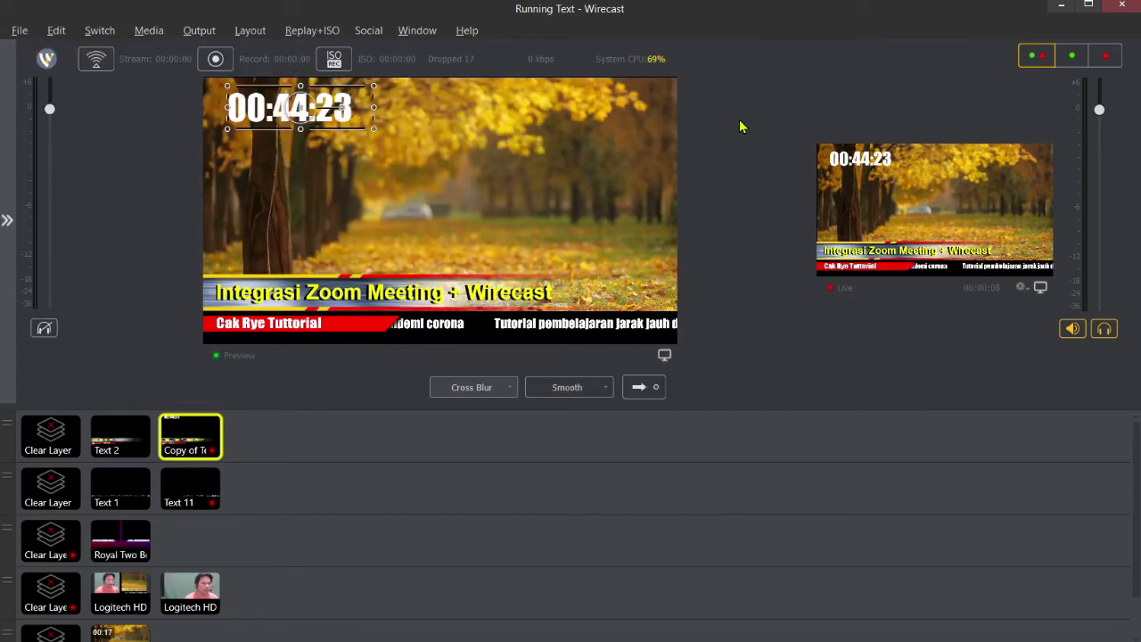
click(1039, 60)
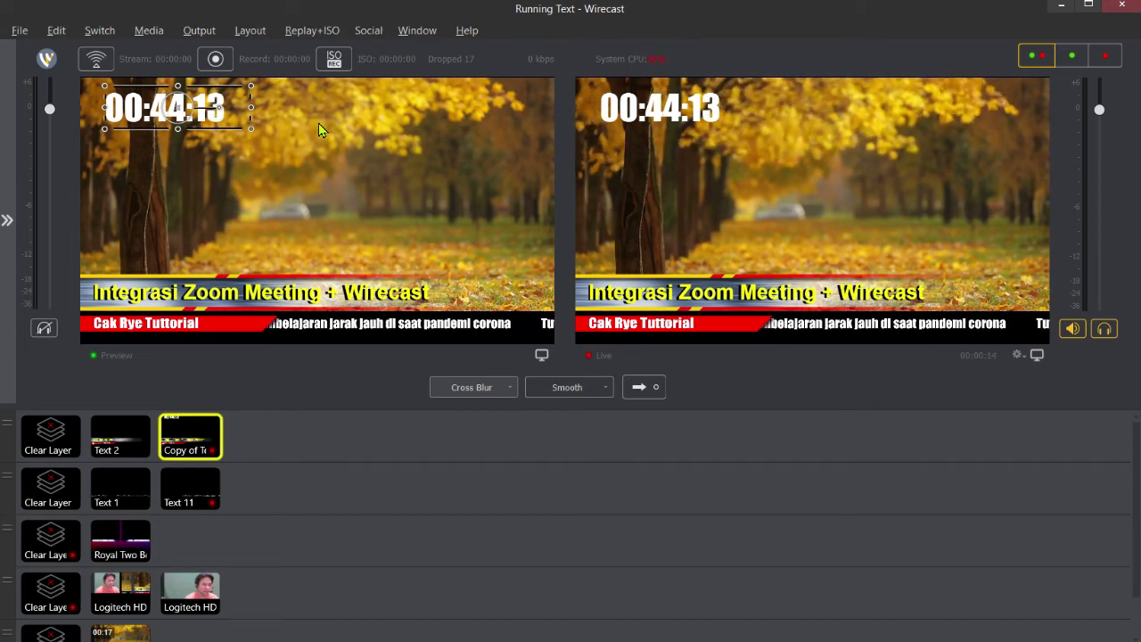
click(298, 204)
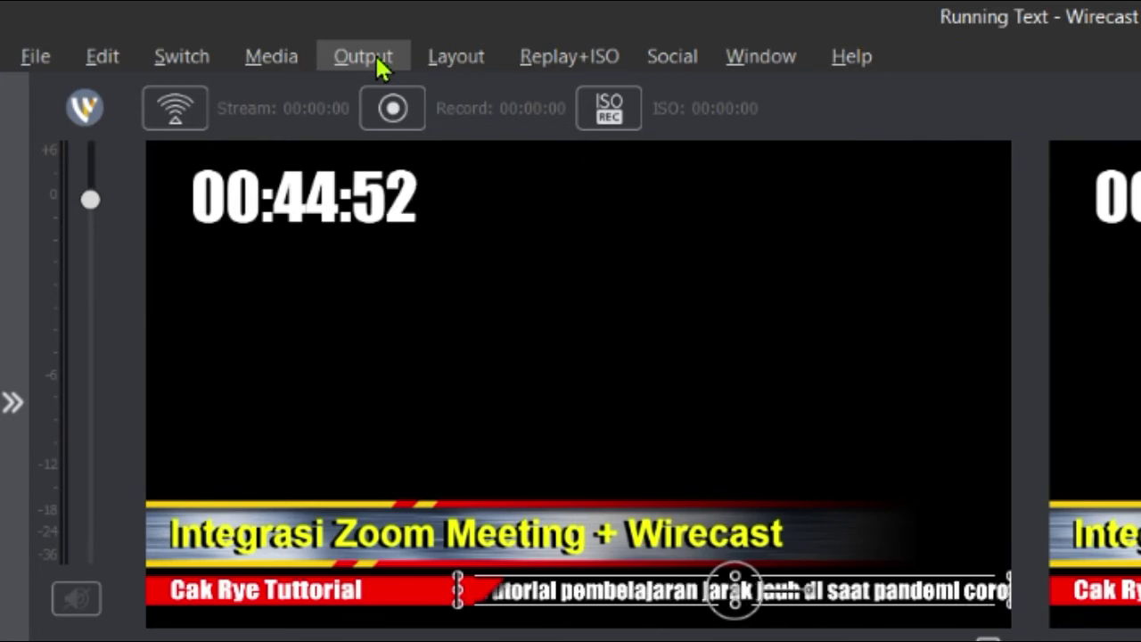
Start the virtual camera output at HD 720p (1280x720).
click(380, 66)
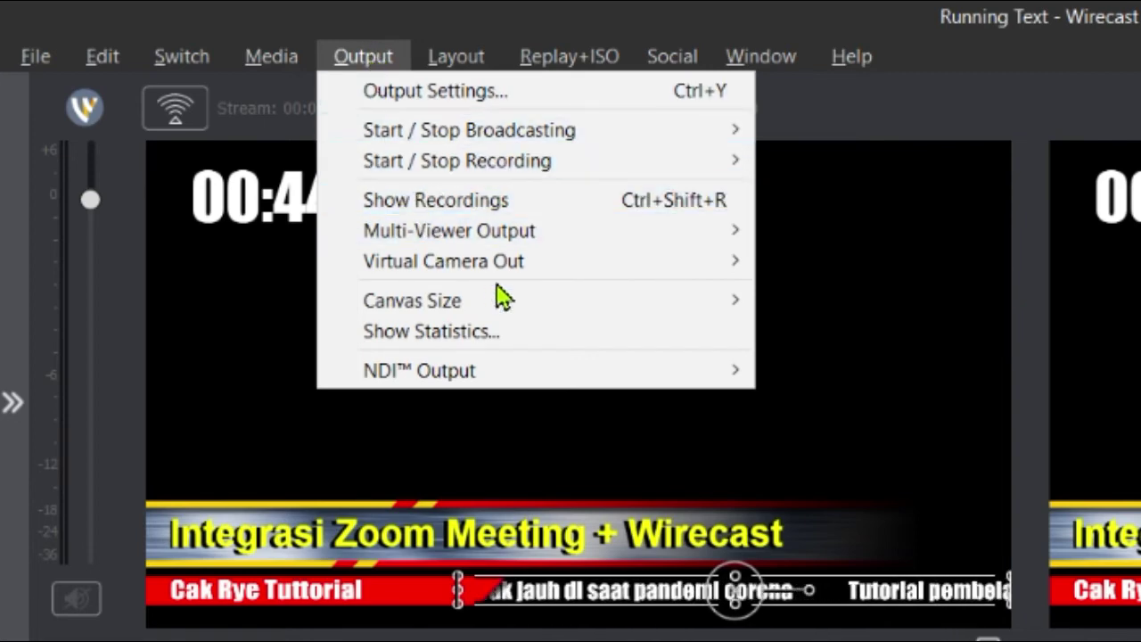
mouse_move(516, 276)
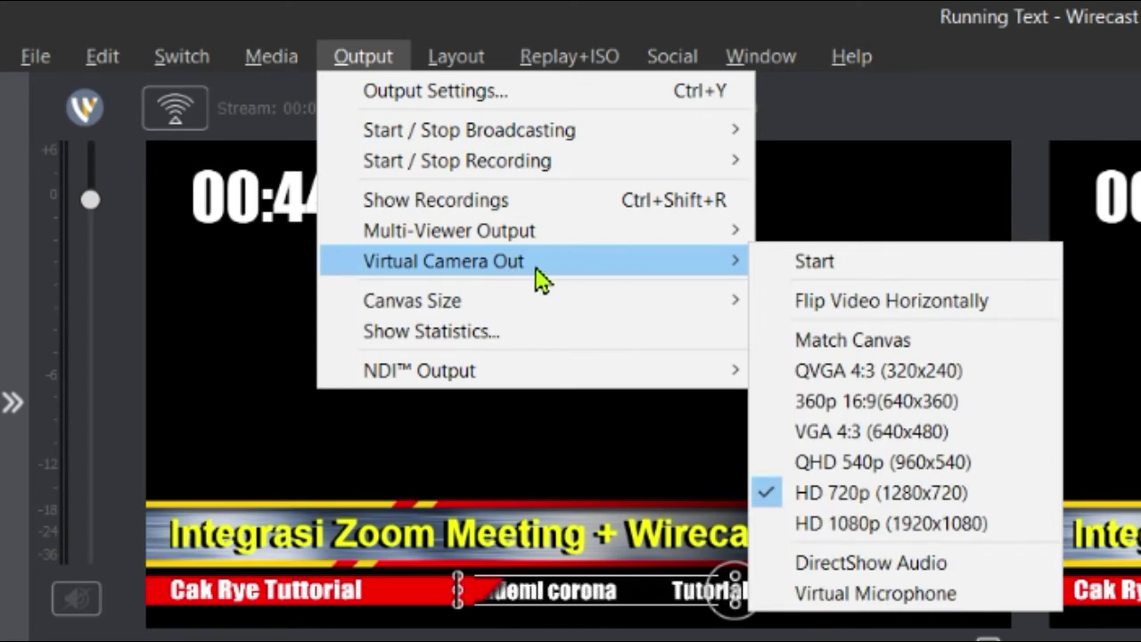
click(834, 260)
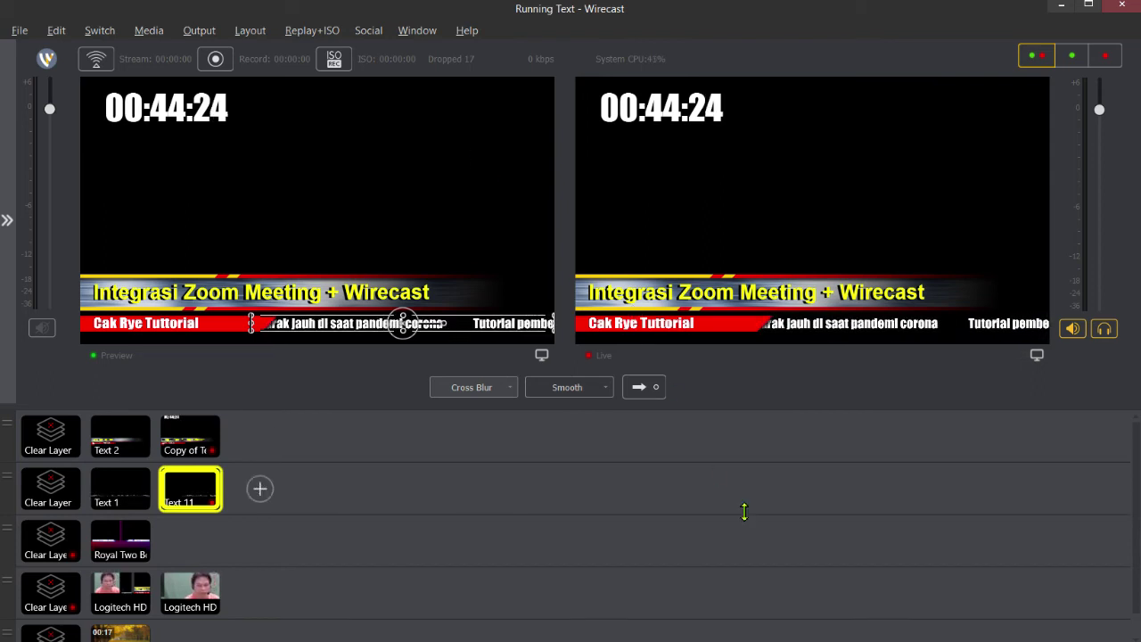
Switch to Zoom, shift its window slightly and open the Video settings.
click(1061, 7)
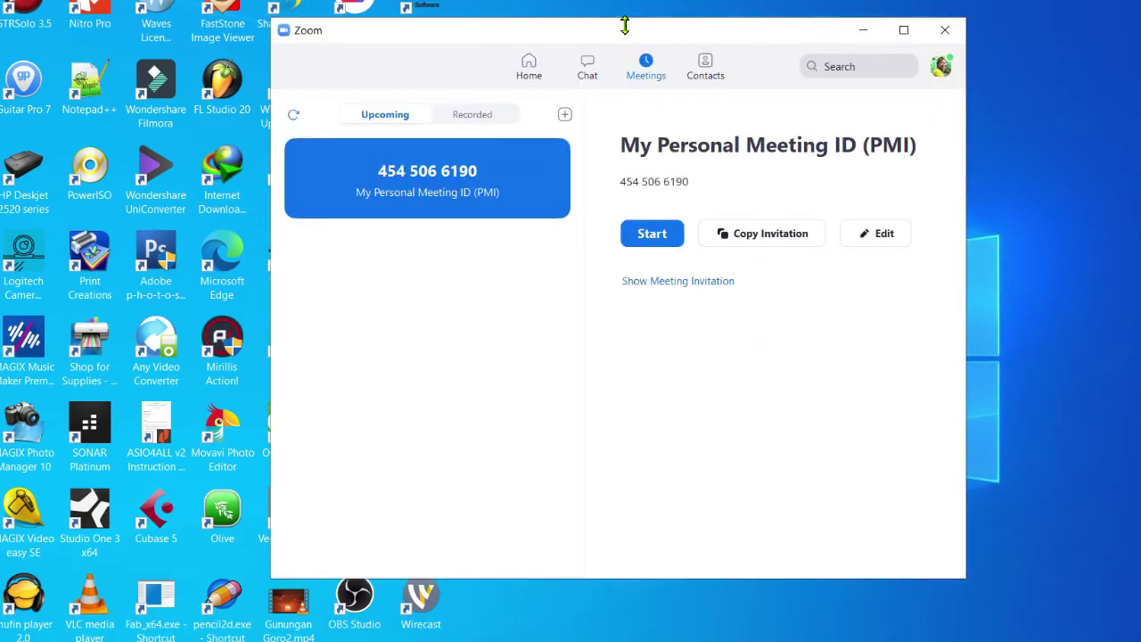
drag(629, 38, 675, 54)
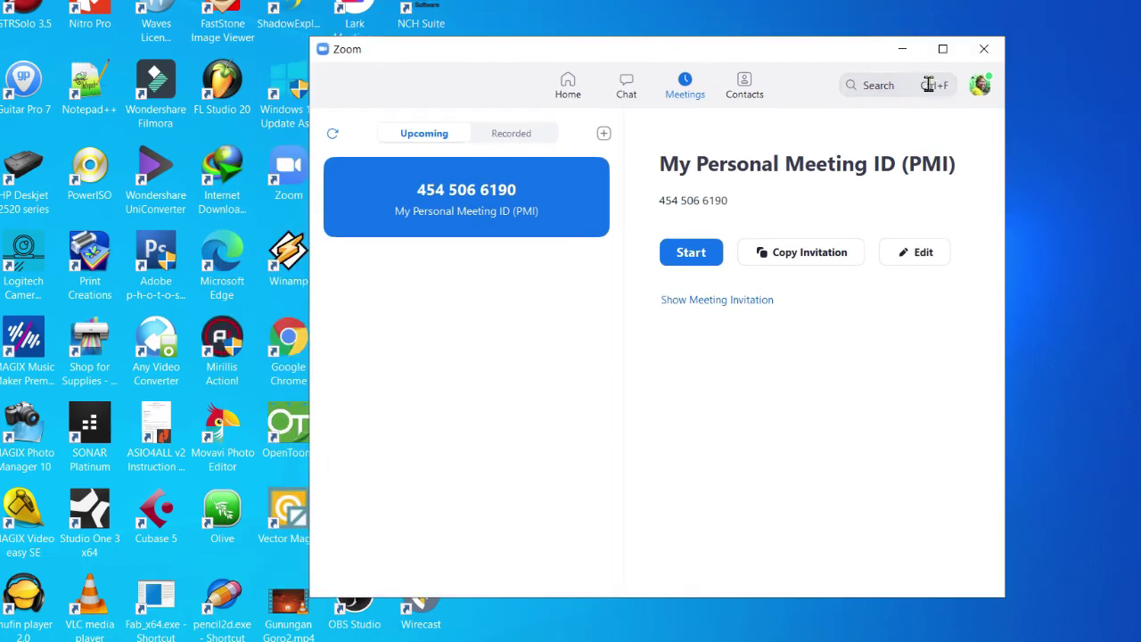
click(980, 89)
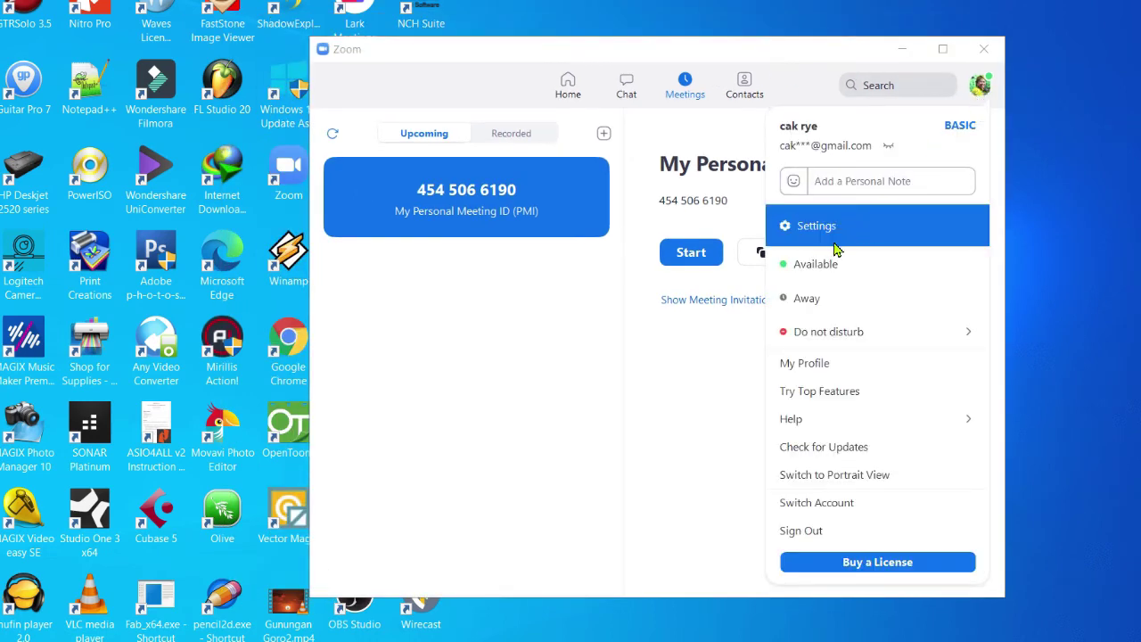
click(812, 233)
click(308, 123)
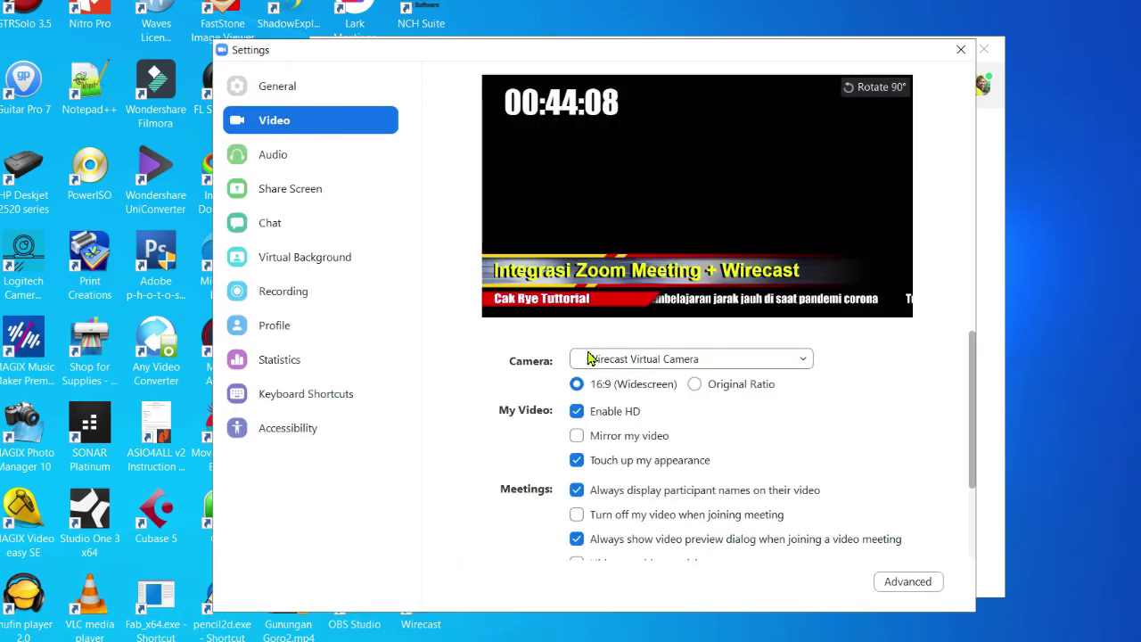
Choose Wirecast Virtual Camera as the Zoom camera and start the personal meeting.
click(800, 360)
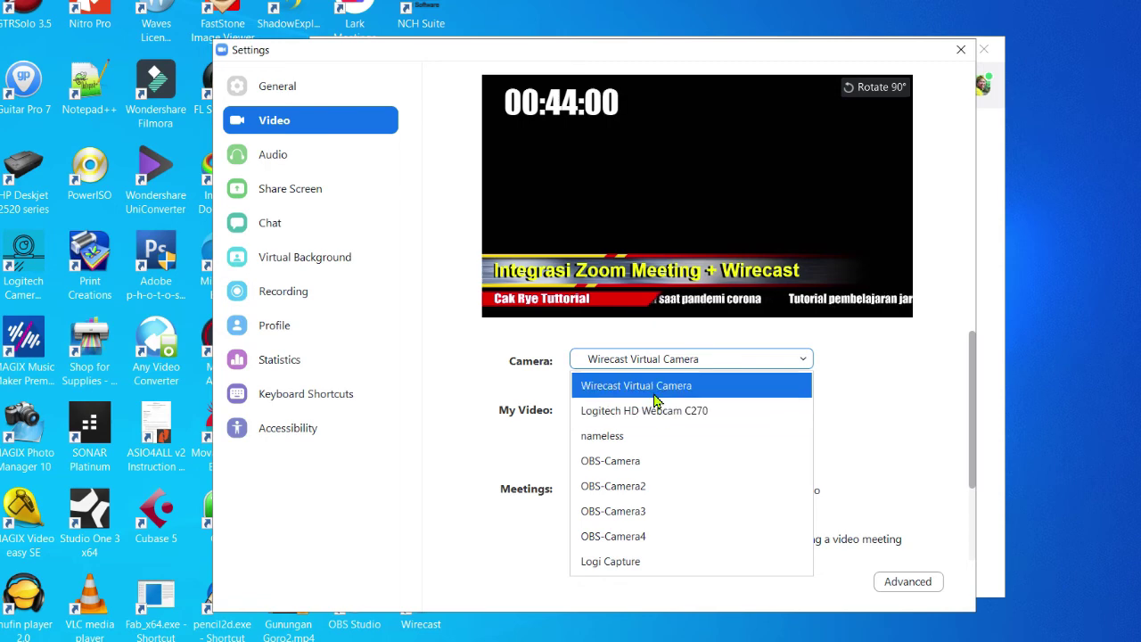
click(655, 388)
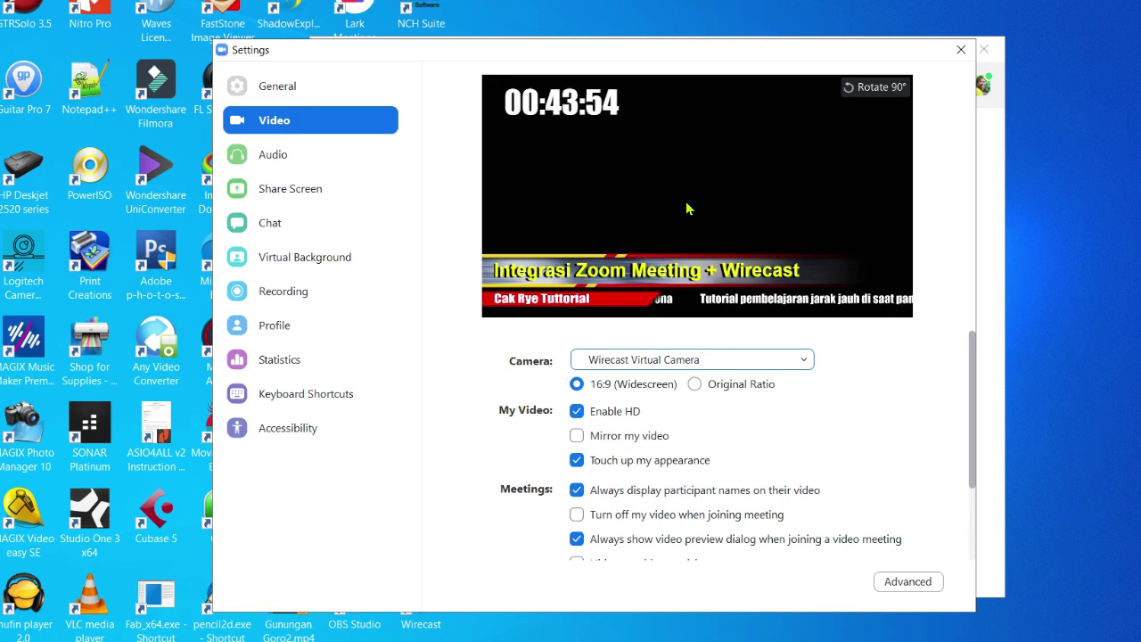
click(960, 51)
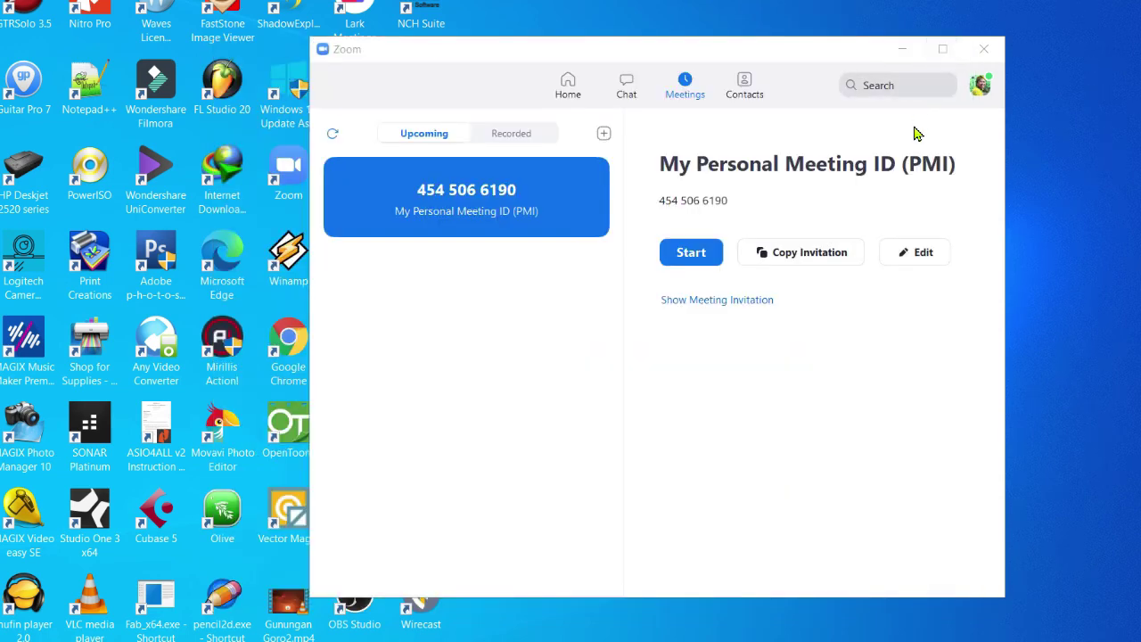
click(692, 253)
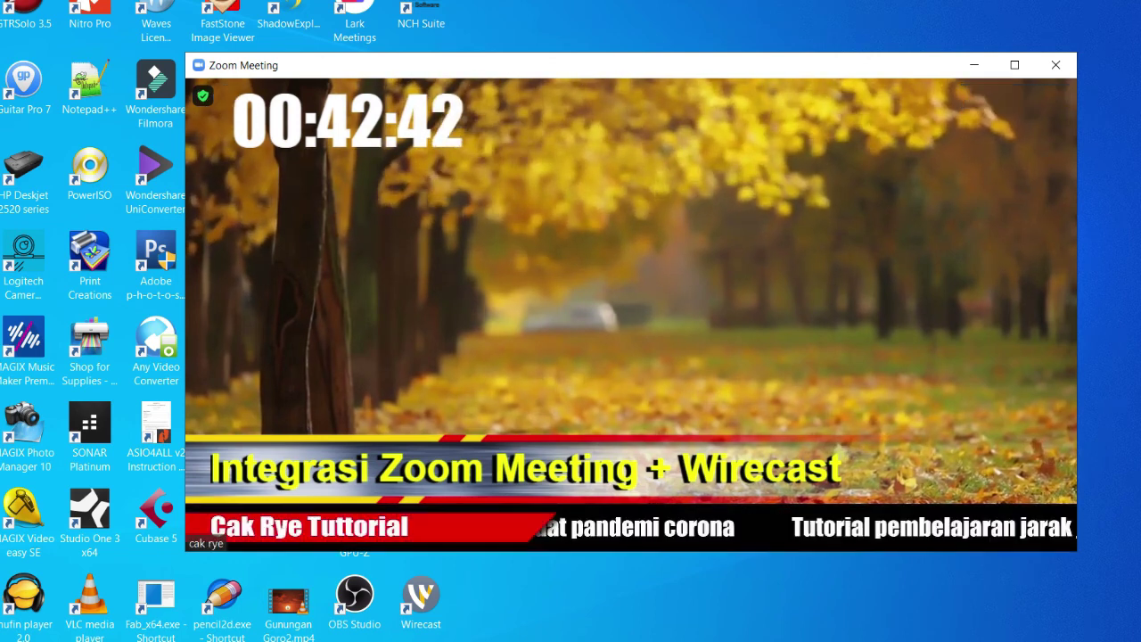
Switch to Wirecast, take the full-frame Logitech HD webcam shot live, and return to the Zoom meeting.
mouse_move(891, 641)
click(892, 611)
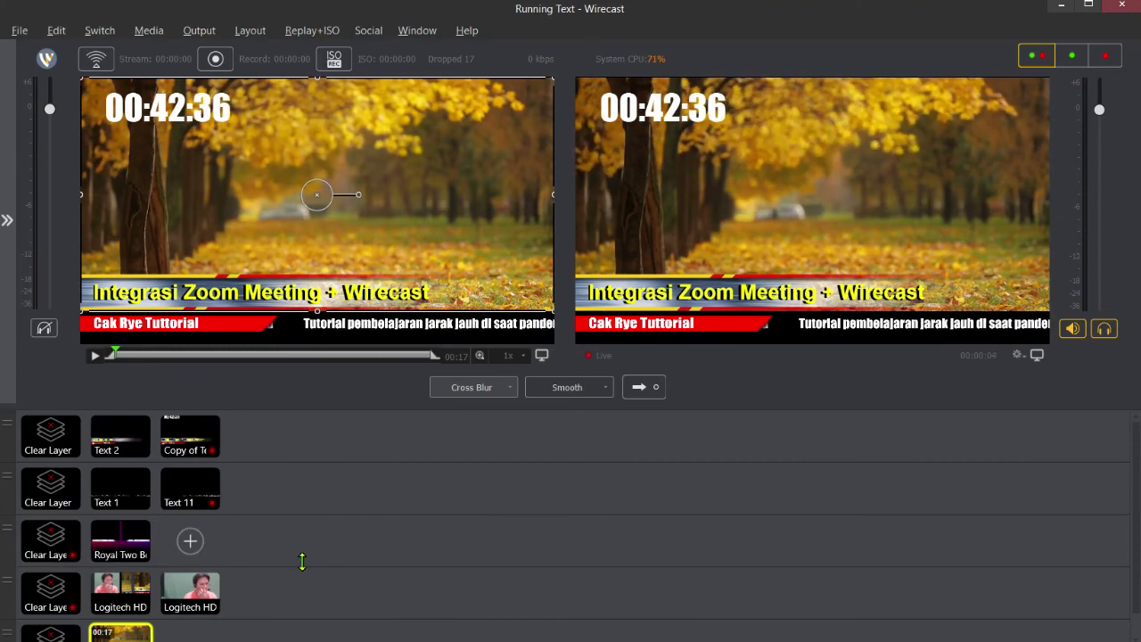
click(203, 591)
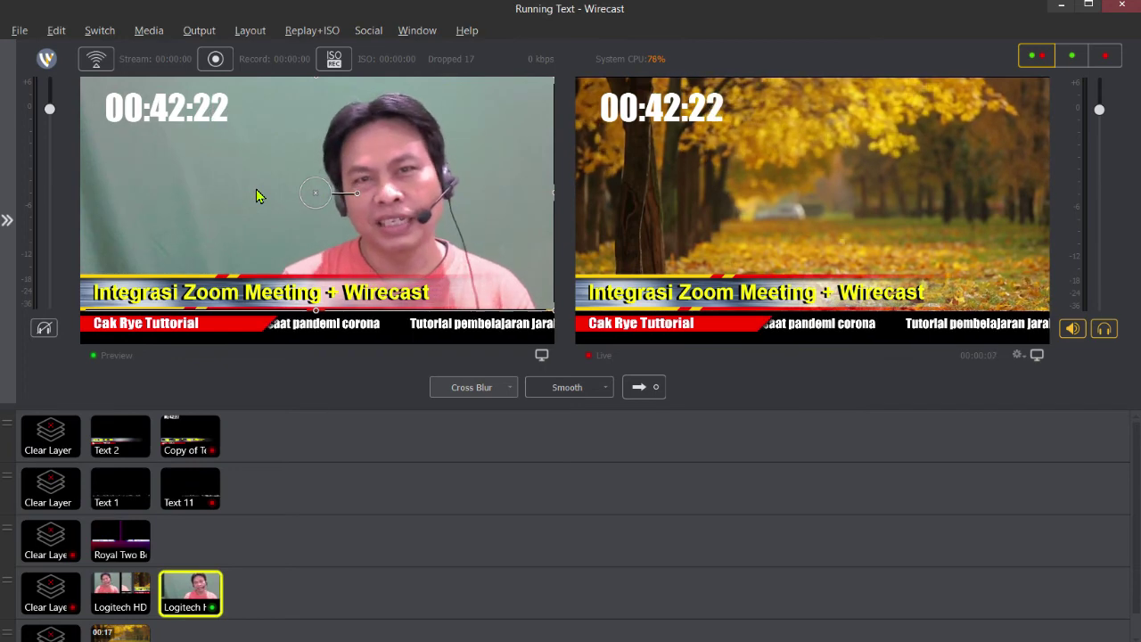
click(636, 389)
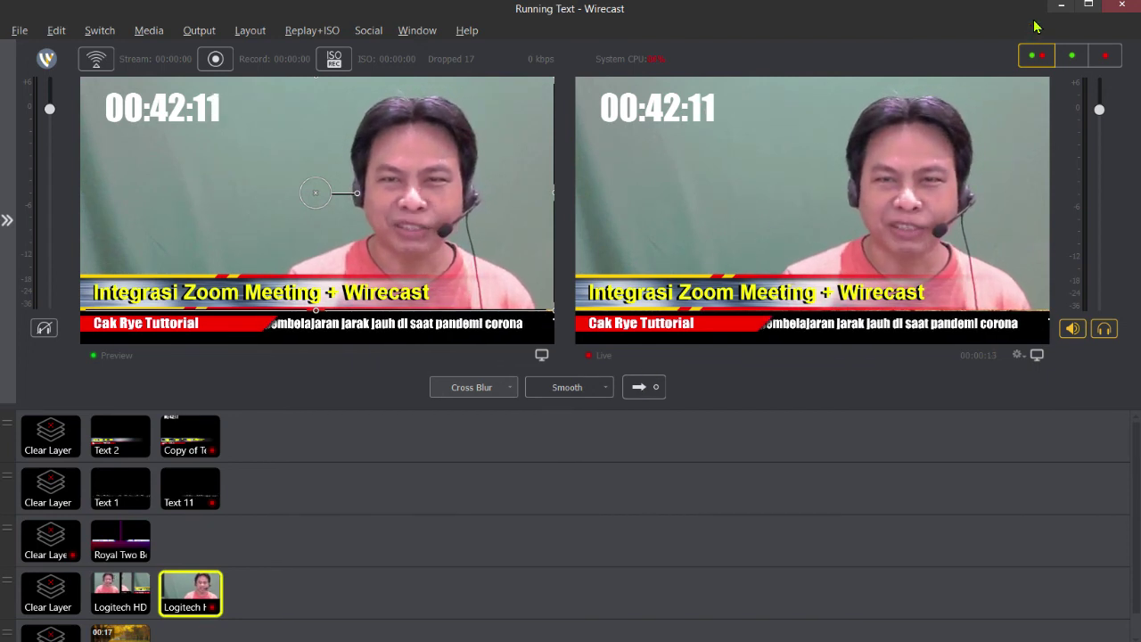
click(1060, 7)
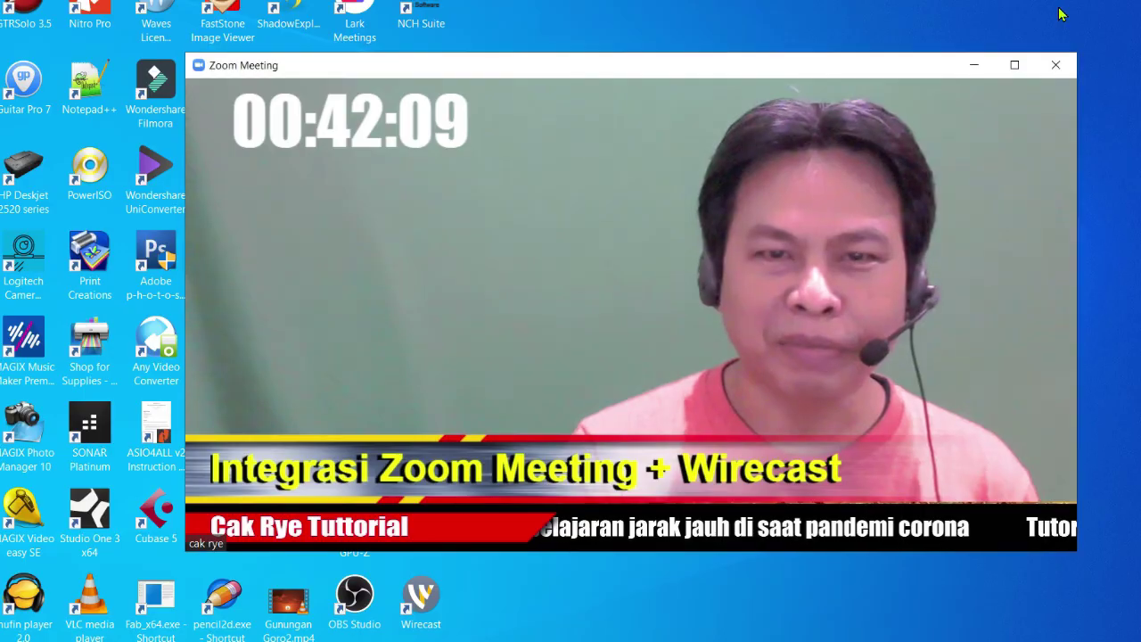